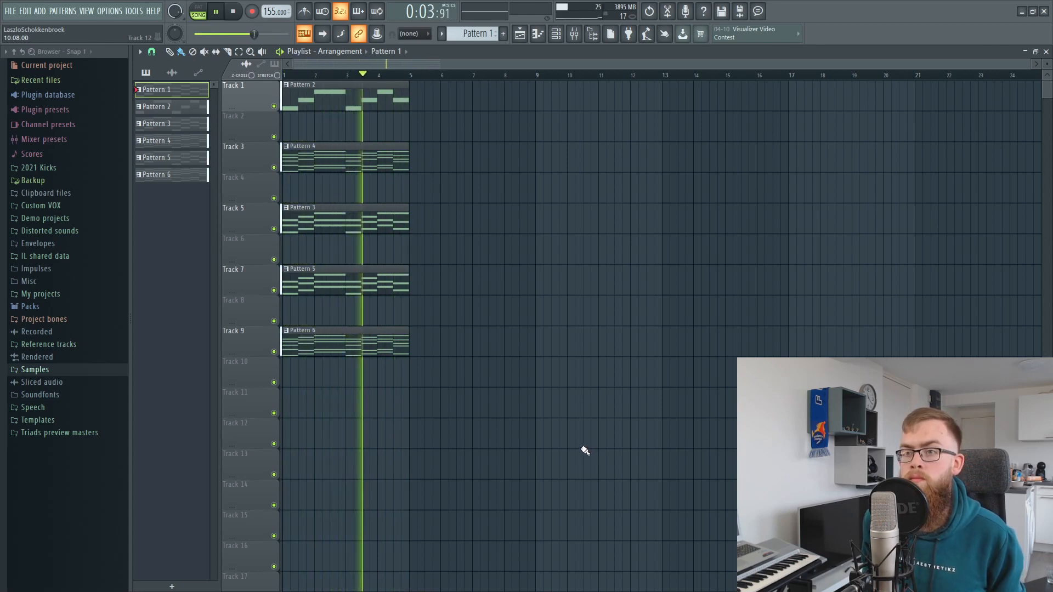
Duplicate the five existing pattern clips in the playlist until each repeats four times, filling bars 1 to 17.
key("space")
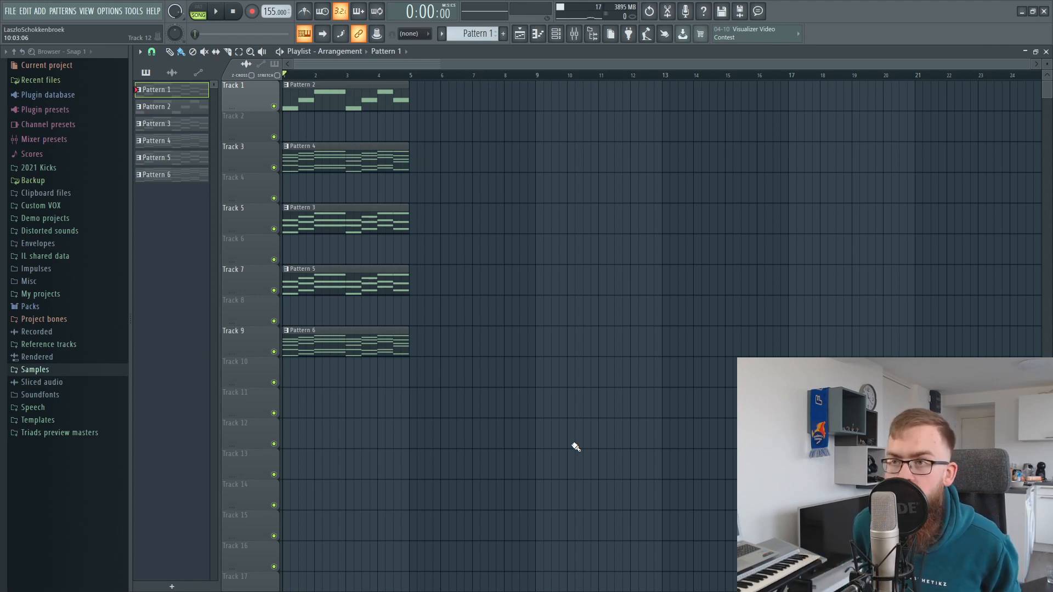
key("ctrl+b")
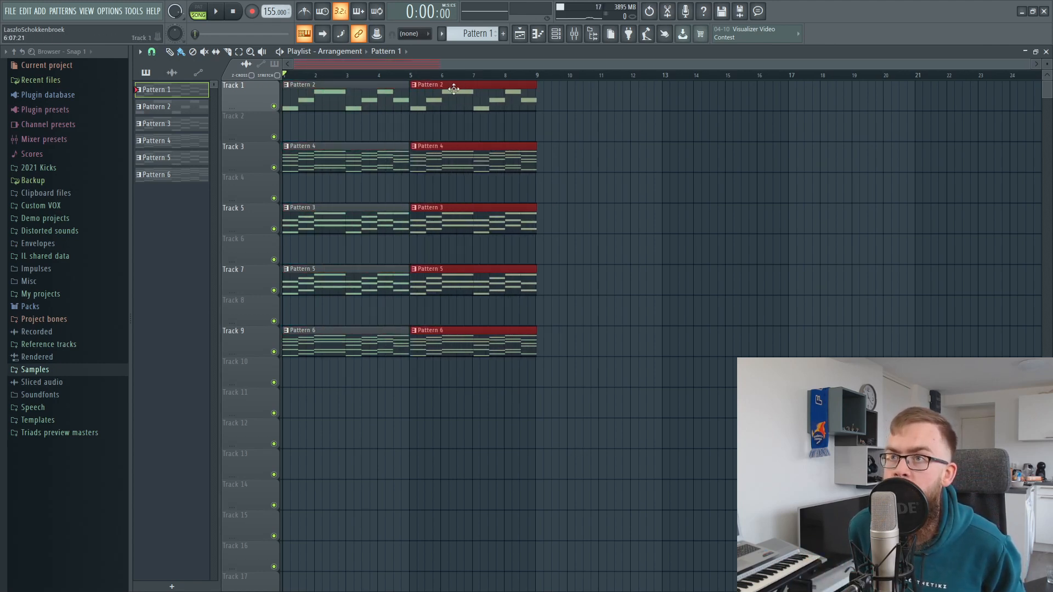
left_click_drag(495, 434, 264, 75)
left_click_drag(338, 98, 590, 87)
left_click_drag(577, 400, 734, 61)
left_click_drag(529, 393, 842, 374)
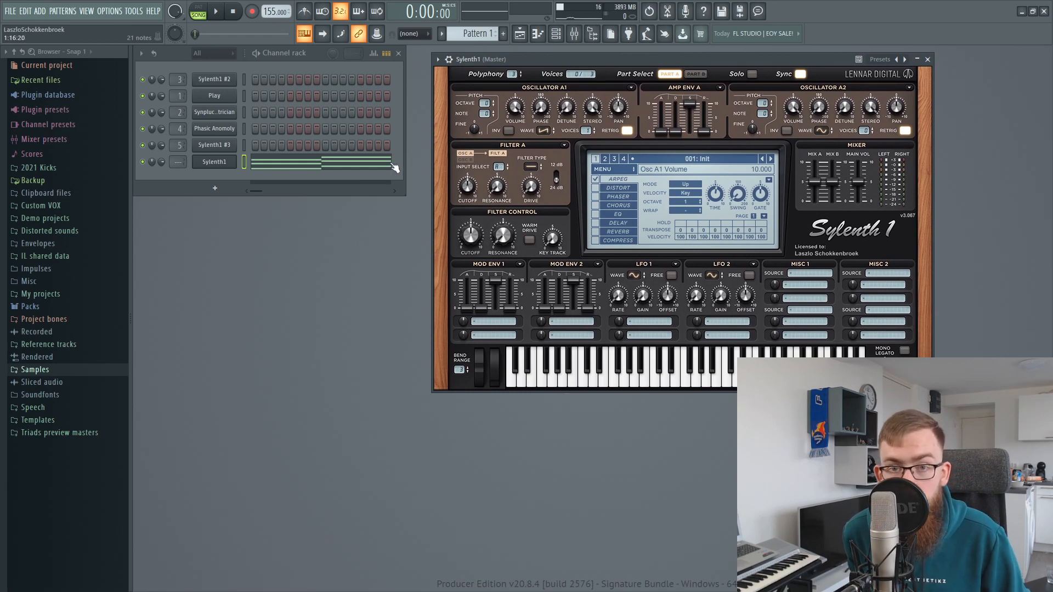
Select all of the Sylenth1 chord notes in the piano roll, and reopen the synth with playback switched to pattern mode.
left_click(310, 165)
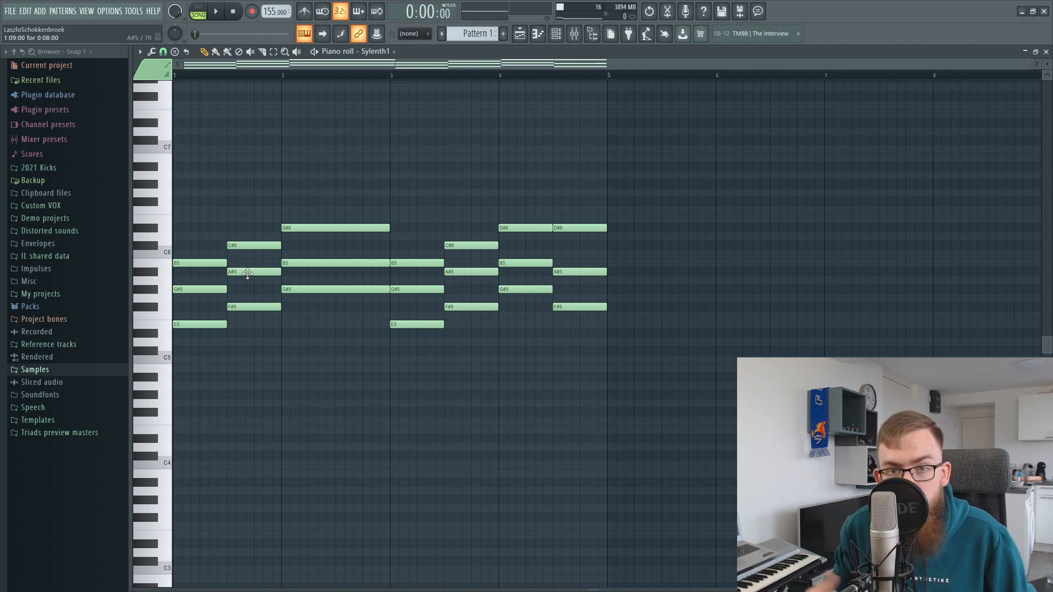
key("ctrl+a")
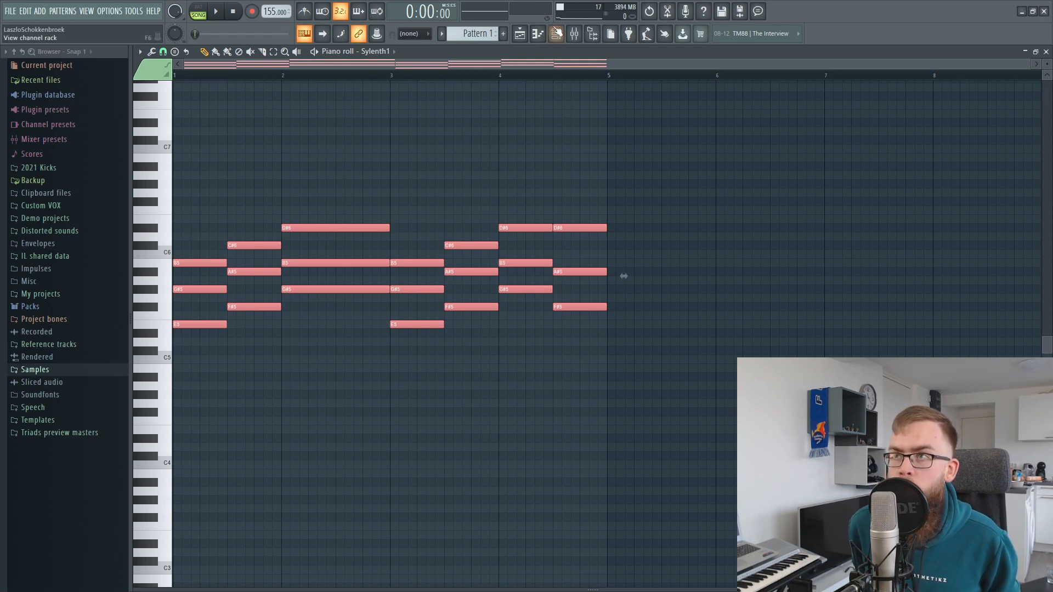
left_click(556, 34)
left_click(214, 162)
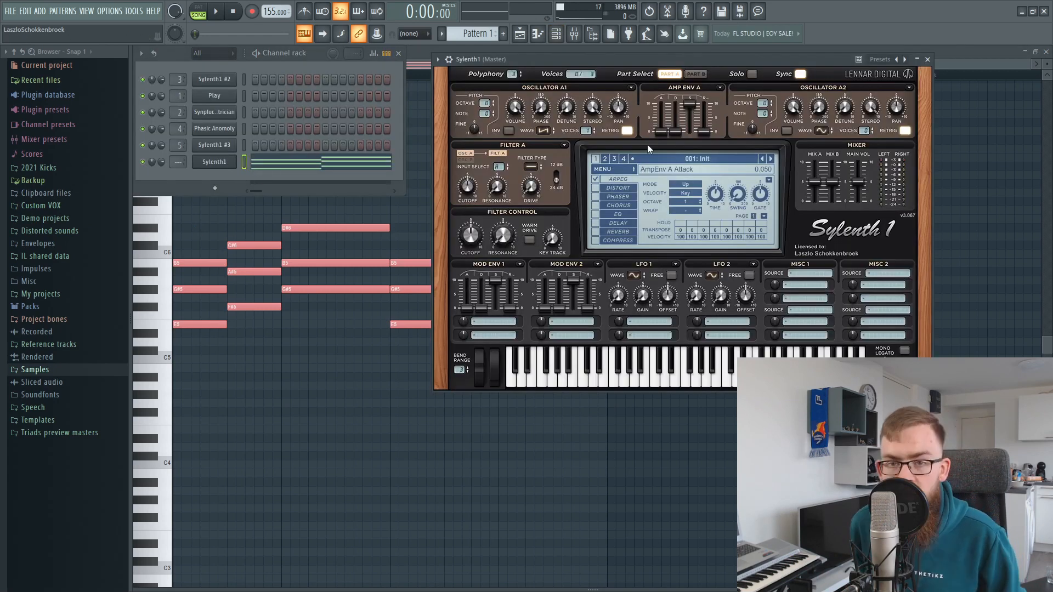
key("l")
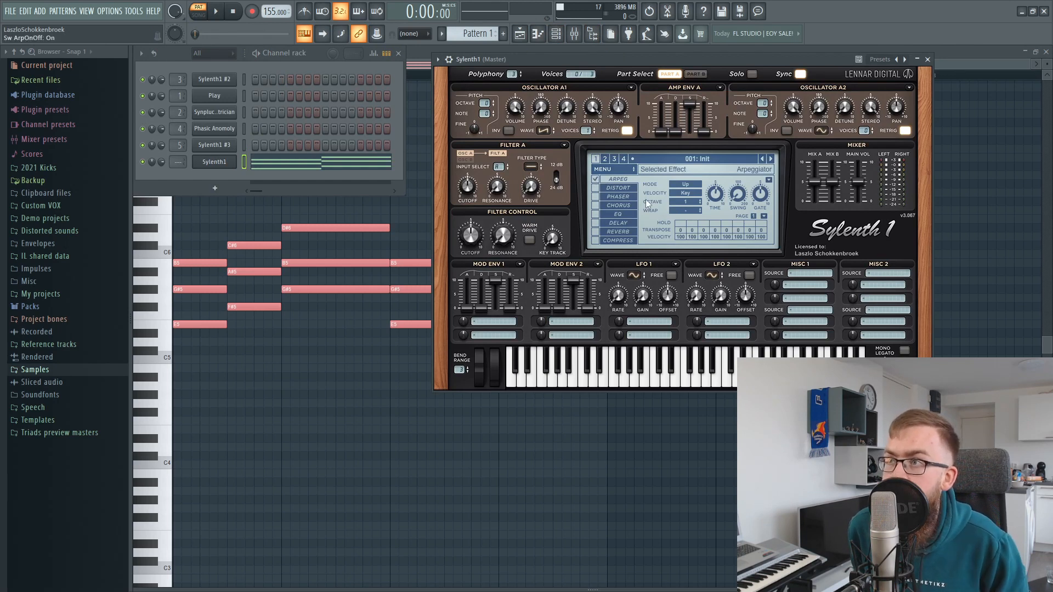
Set the Sylenth1 arpeggiator mode to Down and listen to the pattern.
left_click(685, 185)
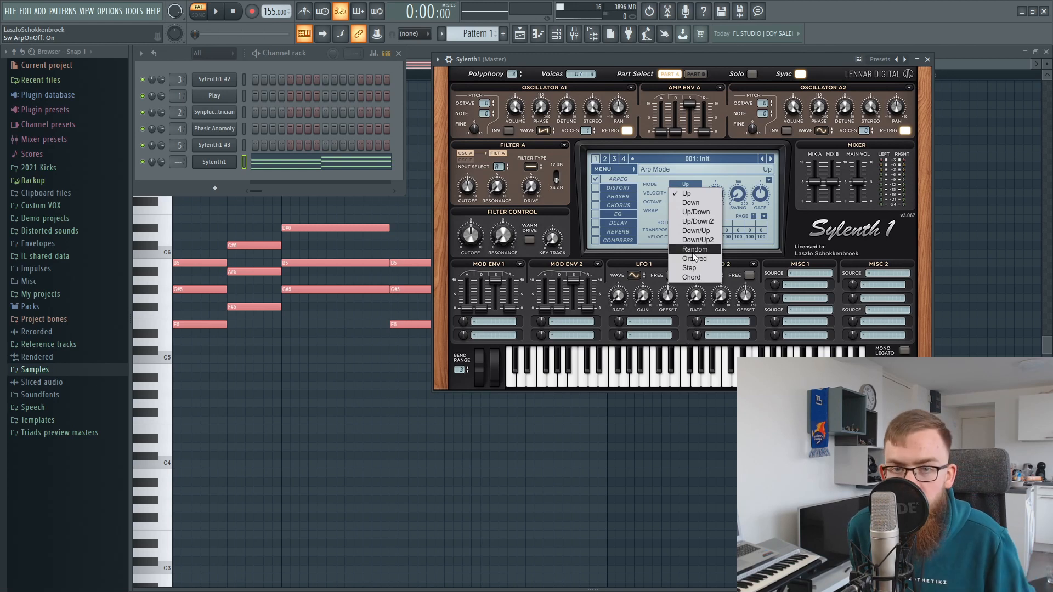
left_click(727, 179)
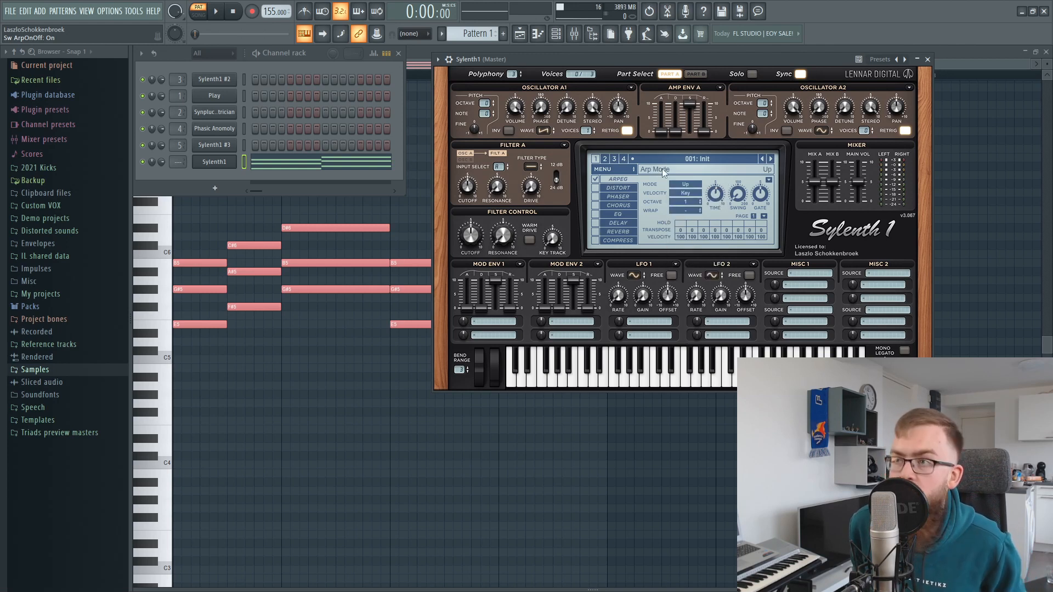
left_click(685, 184)
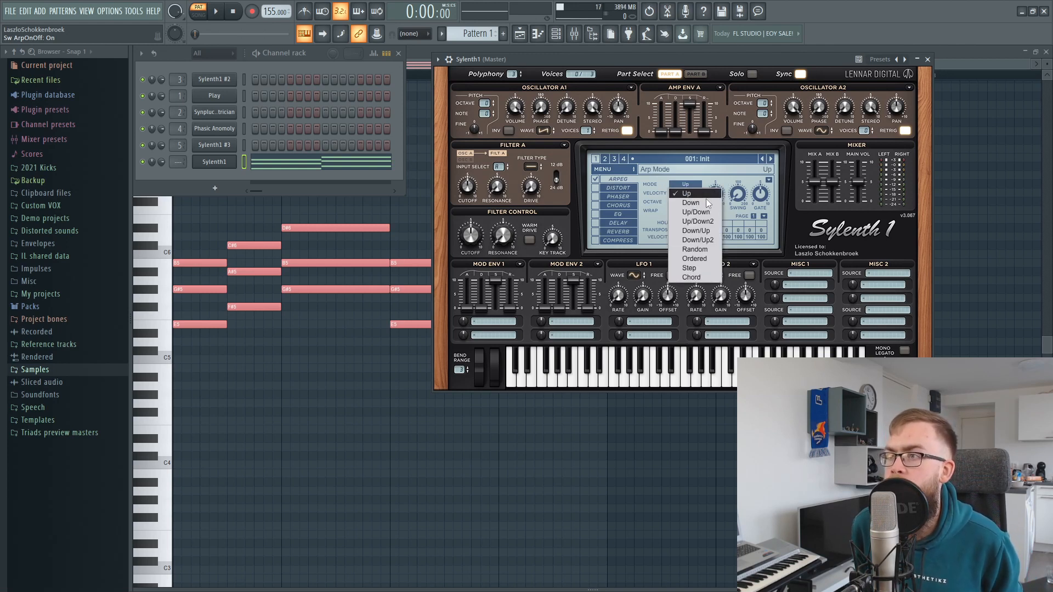
left_click(689, 203)
mouse_move(604, 60)
left_mouse_down()
mouse_move(571, 62)
mouse_move(613, 64)
left_mouse_up()
key("space")
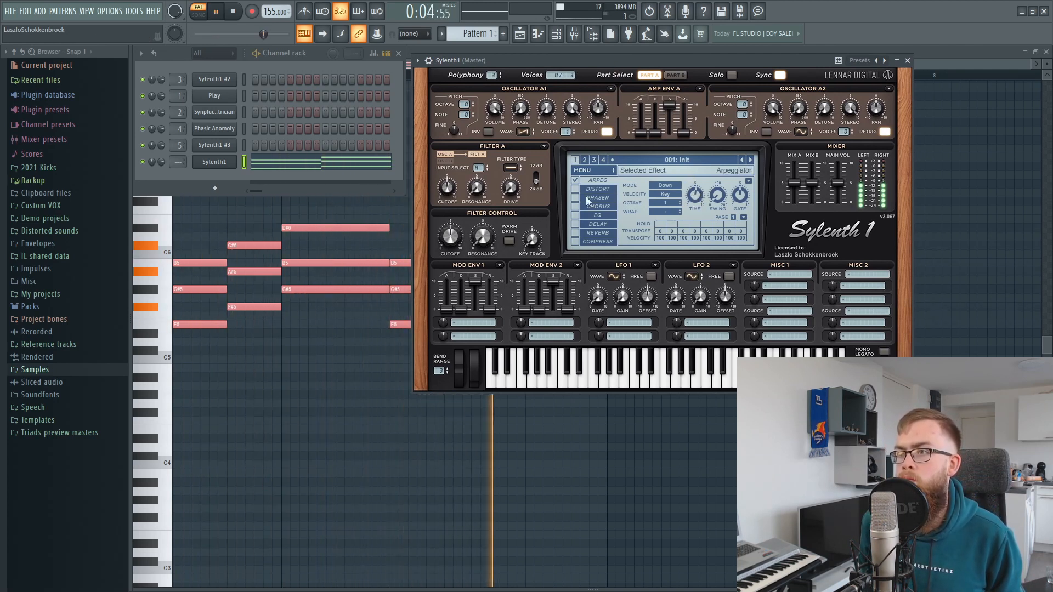
key("space")
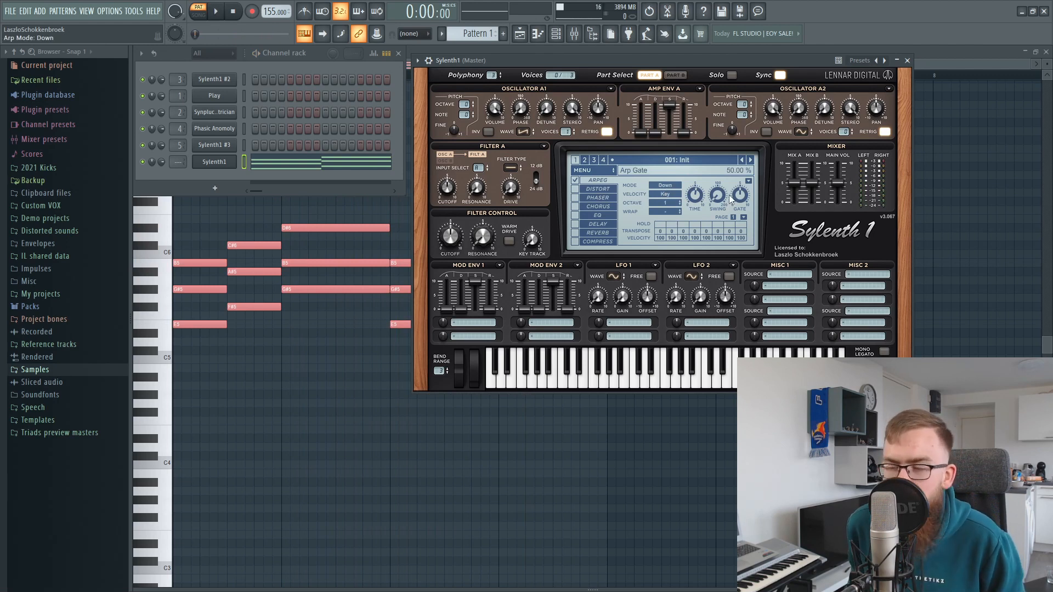
Try the arpeggiator's Down/Up mode during playback and return the mode to Down.
left_click(664, 184)
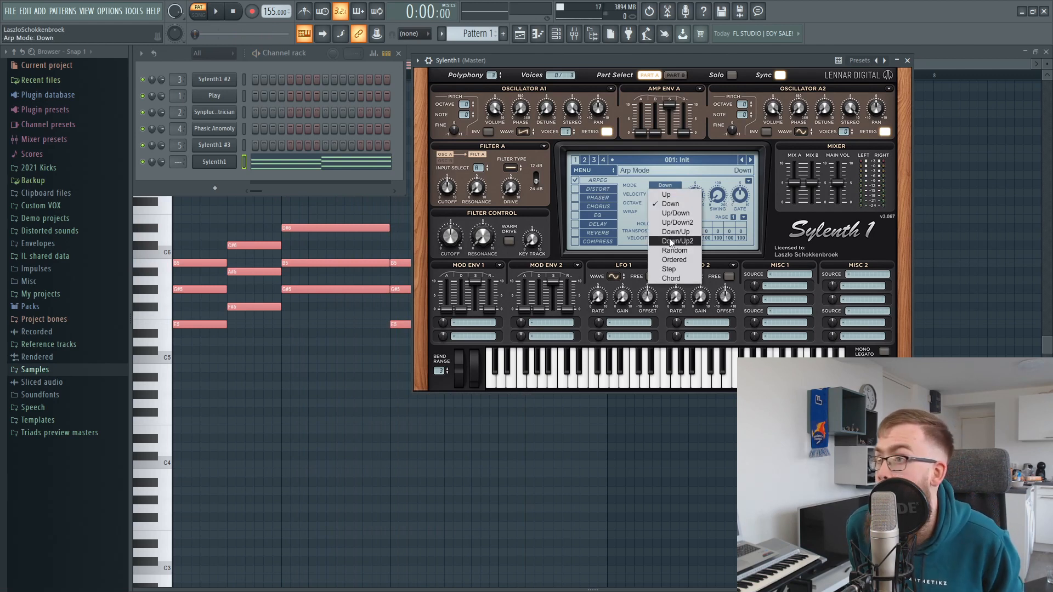
left_click(672, 232)
key("space")
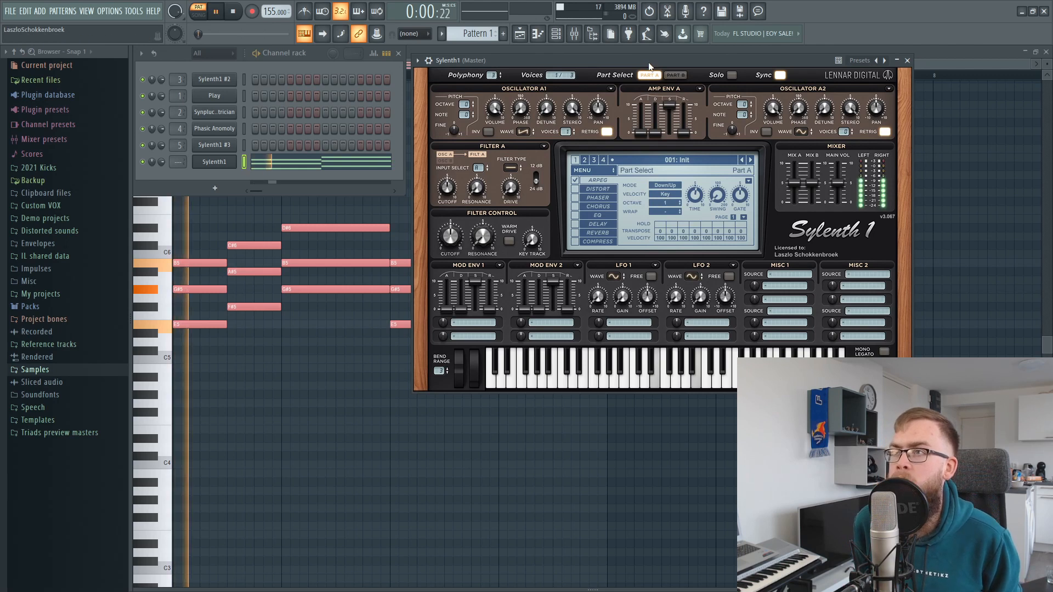
key("space")
left_click(660, 186)
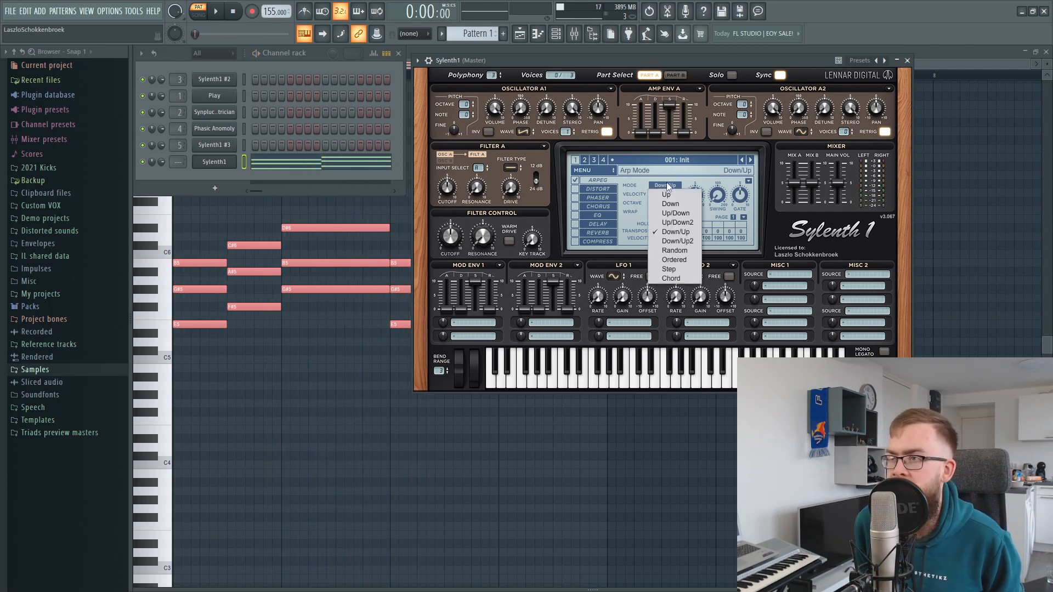
left_click(673, 209)
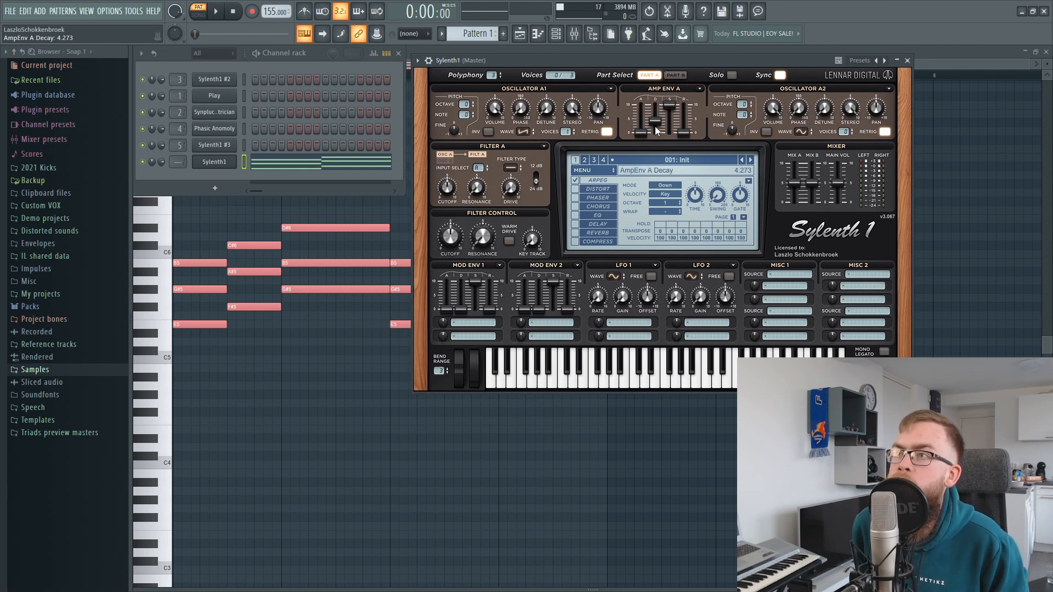
Lower Amp Env A's sustain to the minimum and set its release to about 3, checking the sound during playback.
left_click_drag(668, 107, 684, 122)
left_click_drag(691, 71, 689, 97)
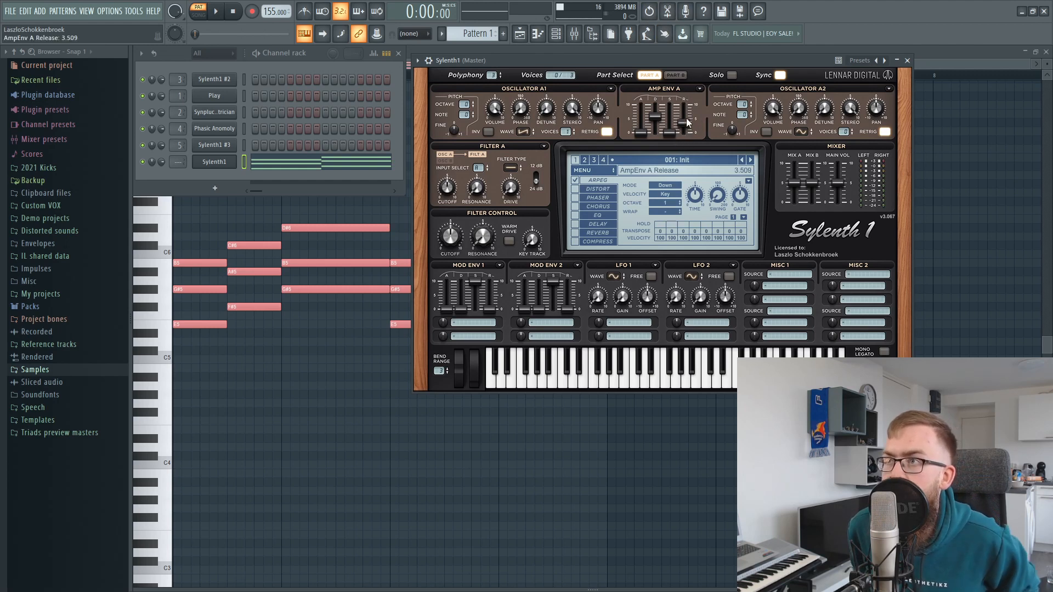
key("space")
left_click_drag(614, 61, 609, 69)
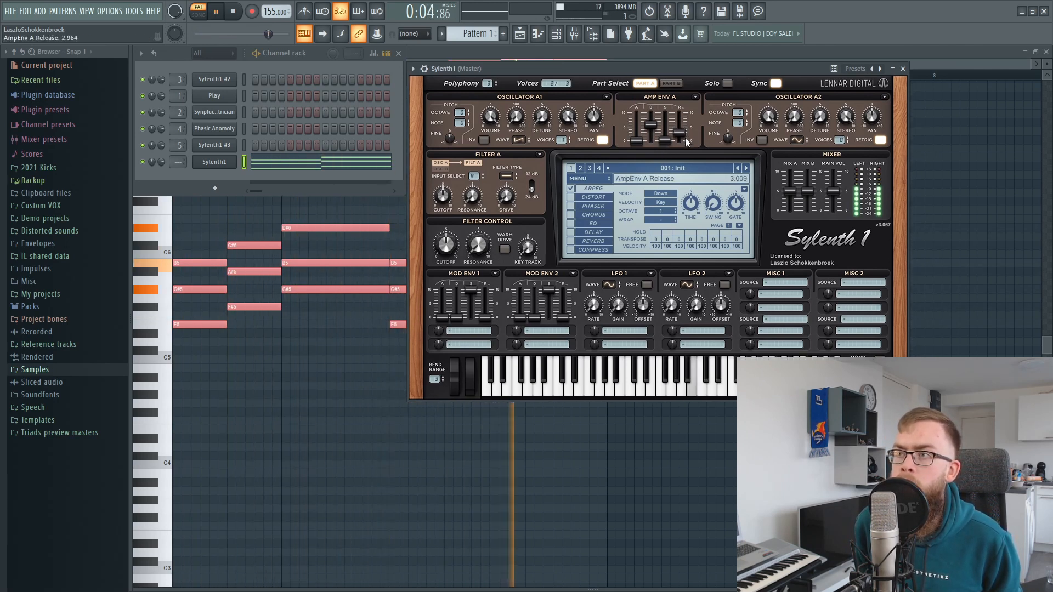
left_click_drag(656, 71, 656, 77)
key("space")
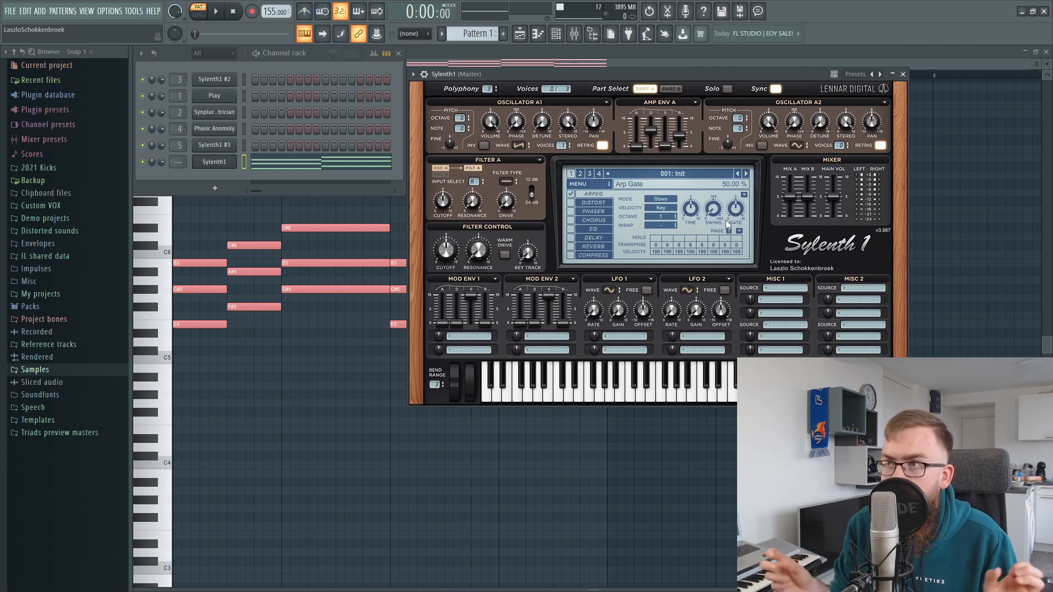
While the pattern plays, lower the arpeggiator gate to about 24% and set Amp Env A's release to about 4.
key("space")
left_click_drag(733, 218, 736, 248)
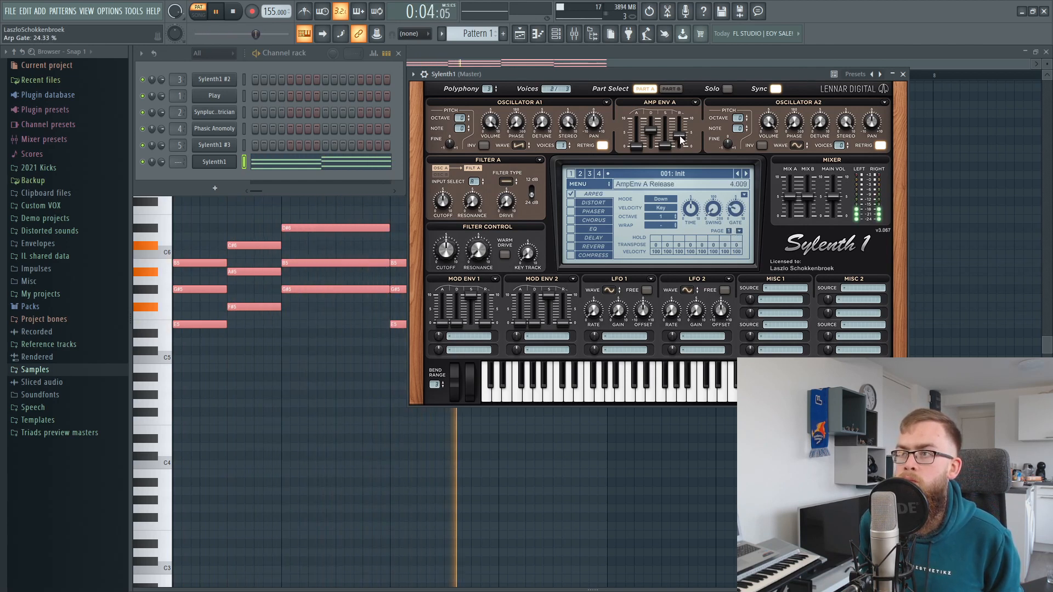
key("space")
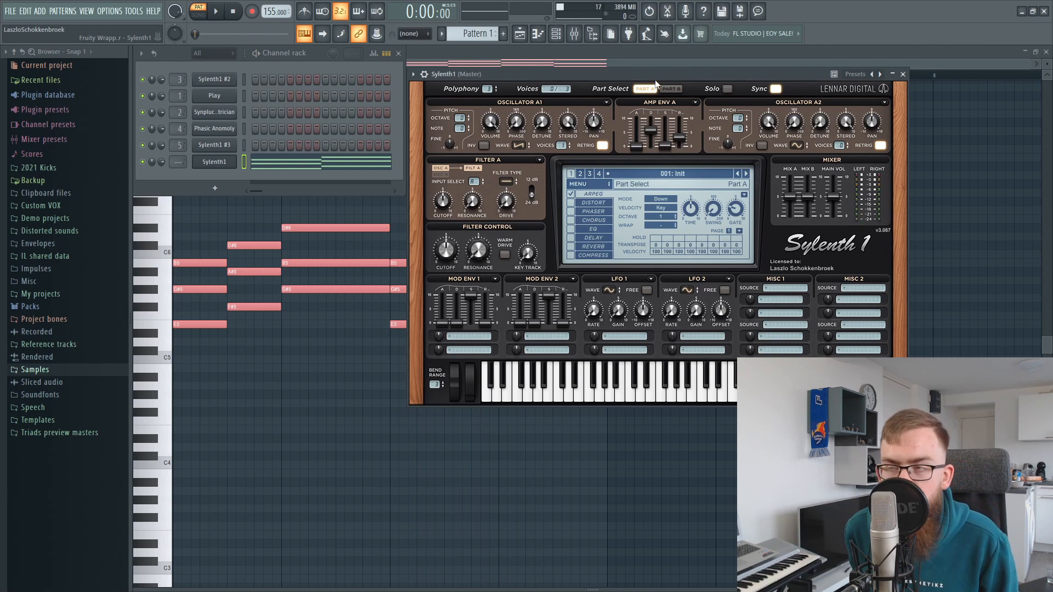
Place two consecutive Pattern 1 clips on playlist Track 11, covering bars 1 to 9.
left_click(519, 33)
left_click_drag(514, 406, 299, 397)
left_click_drag(388, 411, 510, 385)
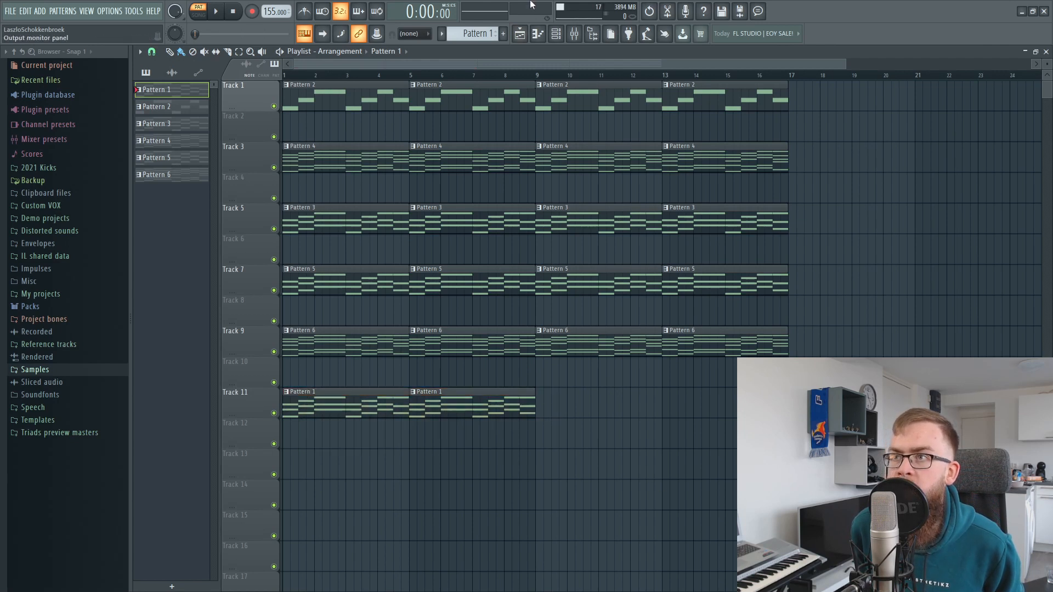
Set the playlist snap to Beat and make a time selection from bar 1 to bar 9 for looping.
left_click_drag(538, 77, 284, 75)
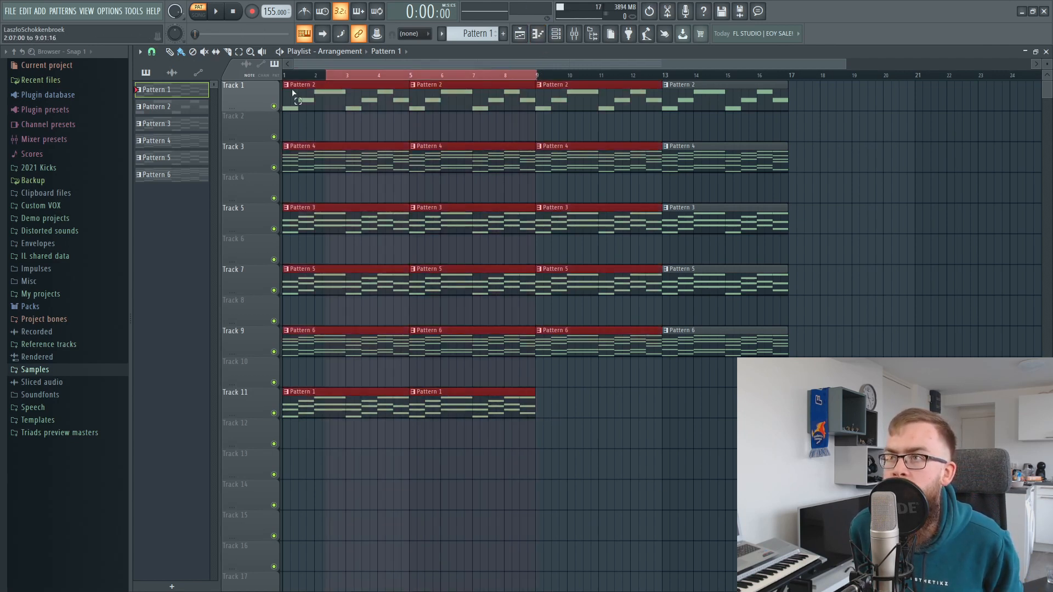
left_click(152, 51)
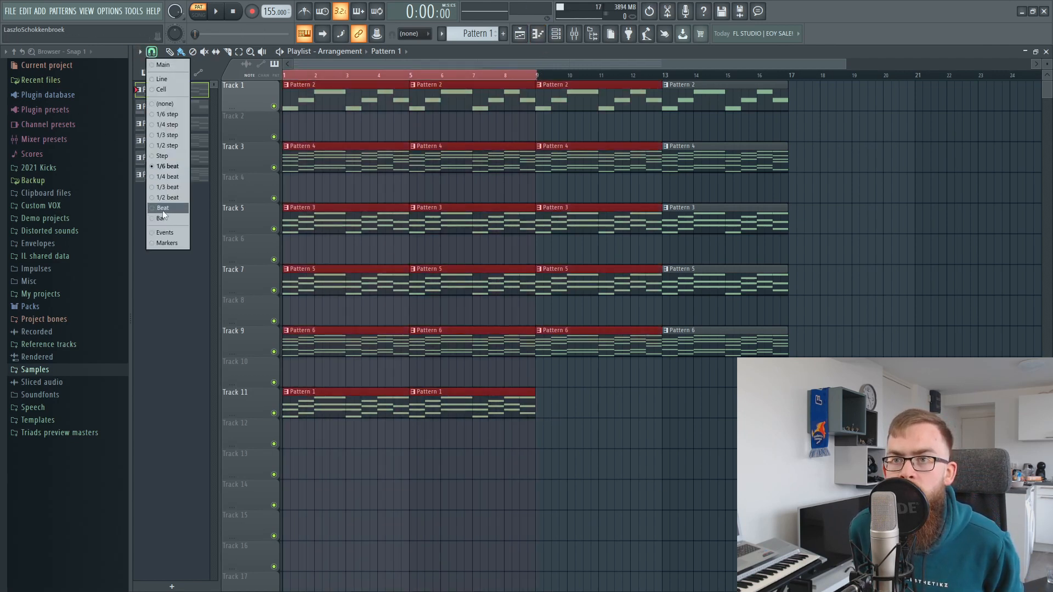
left_click(162, 209)
left_click(538, 77)
left_click_drag(539, 78, 283, 76)
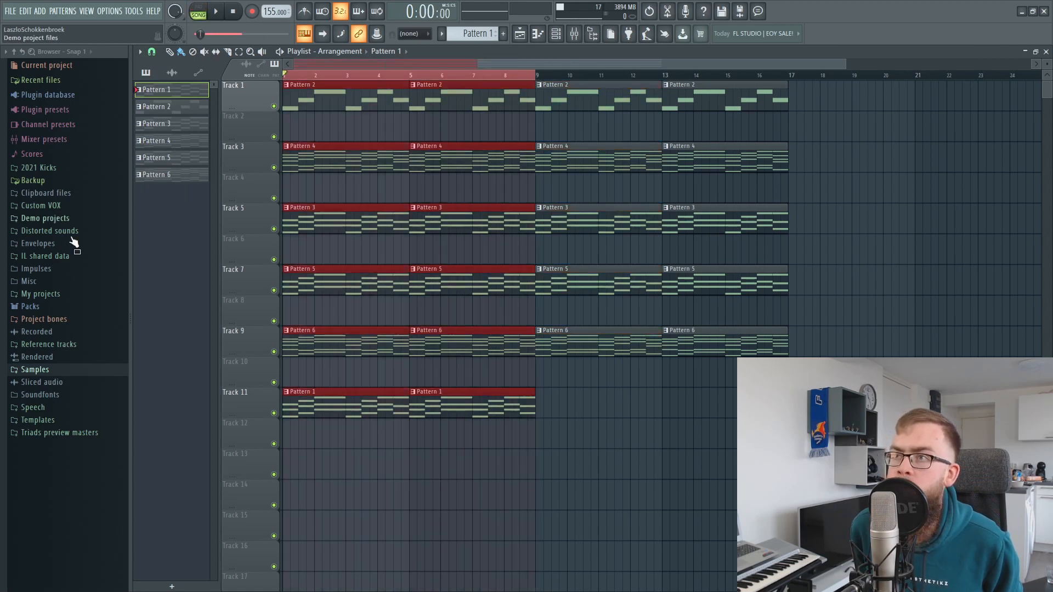
Route the Sylenth1 channel to mixer track 6 and raise that track's fader.
left_click(555, 33)
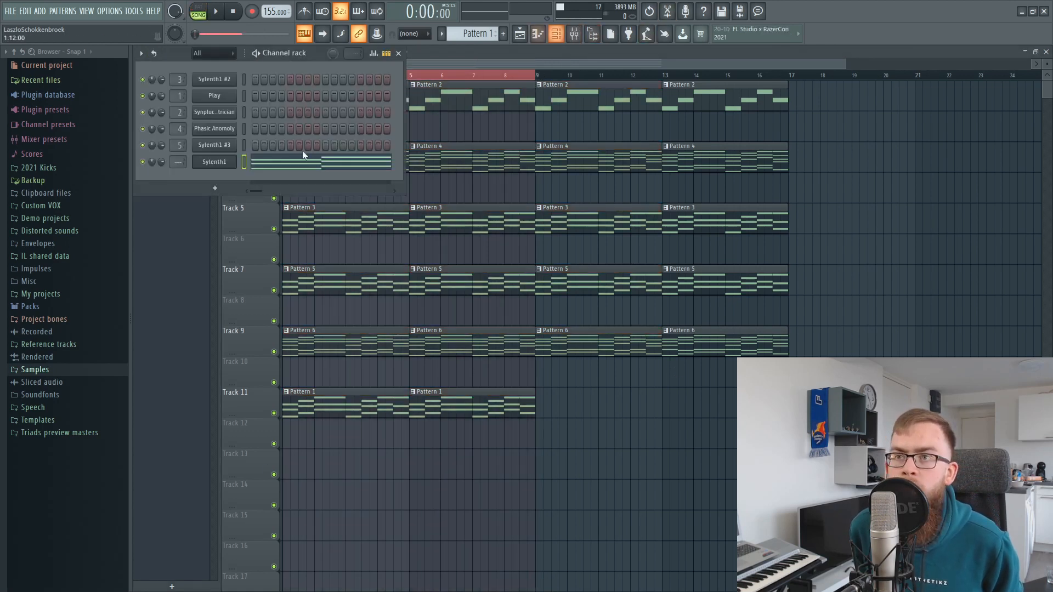
left_click(219, 163)
left_click(424, 74)
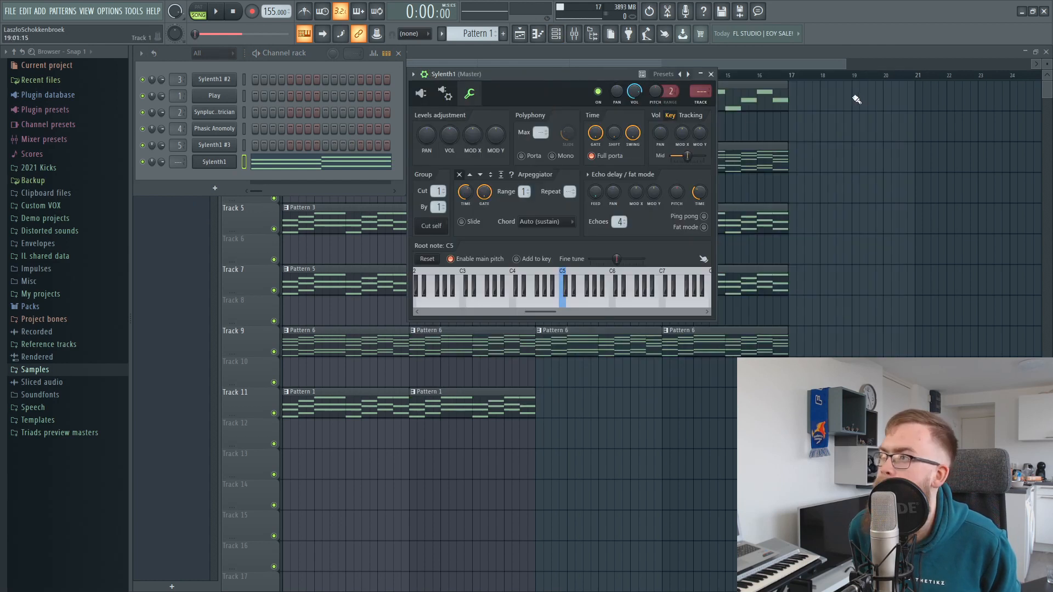
left_click(699, 103)
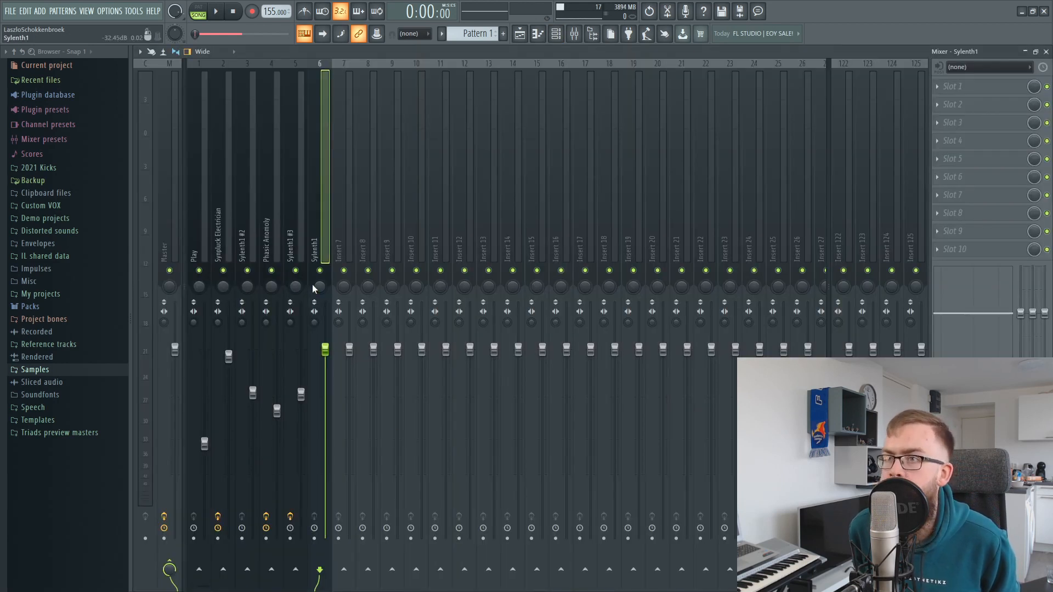
left_click_drag(325, 349, 325, 307)
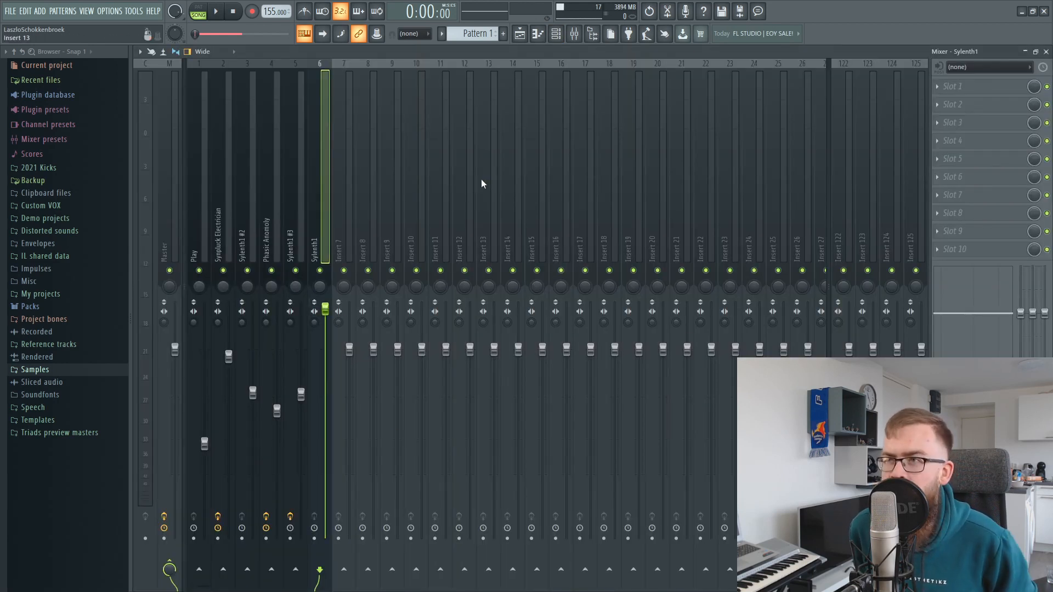
left_click(527, 41)
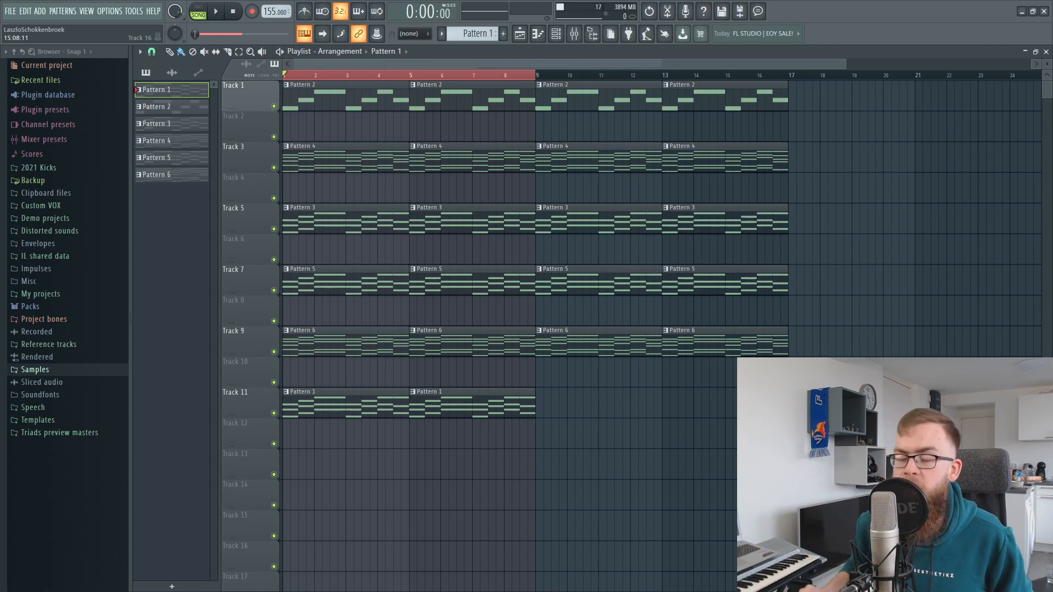
Listen to the looped section, and raise Sylenth1's arpeggiator gate to about 55% while the song plays.
key("space")
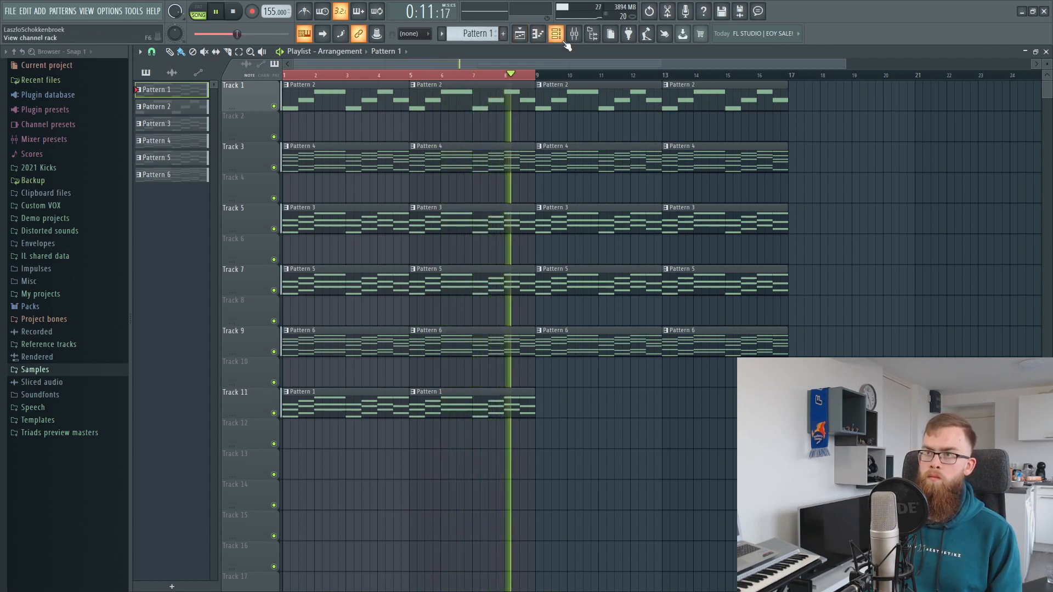
key("space")
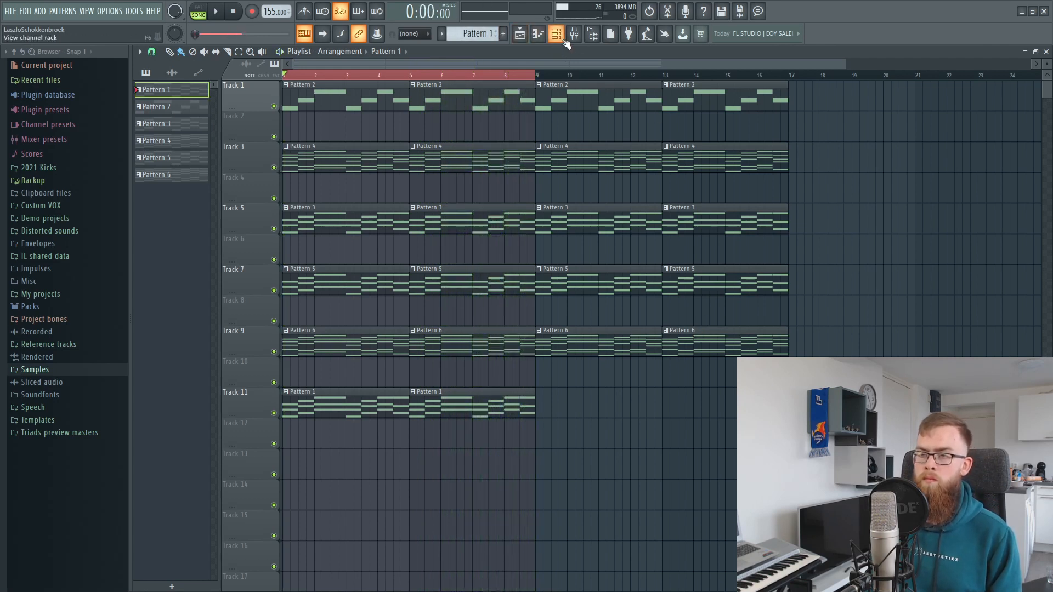
left_click(561, 39)
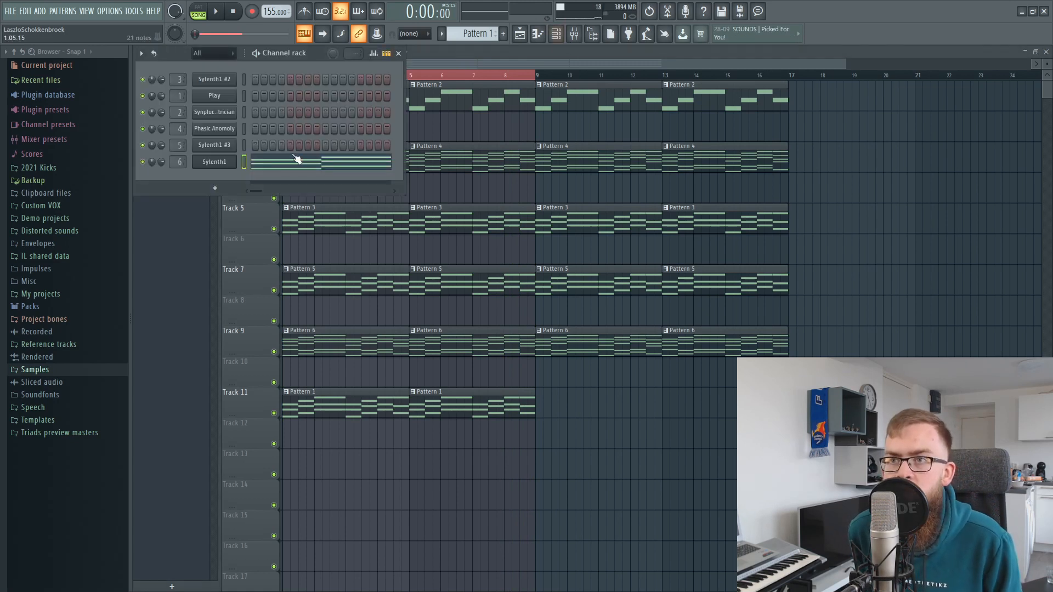
left_click(218, 163)
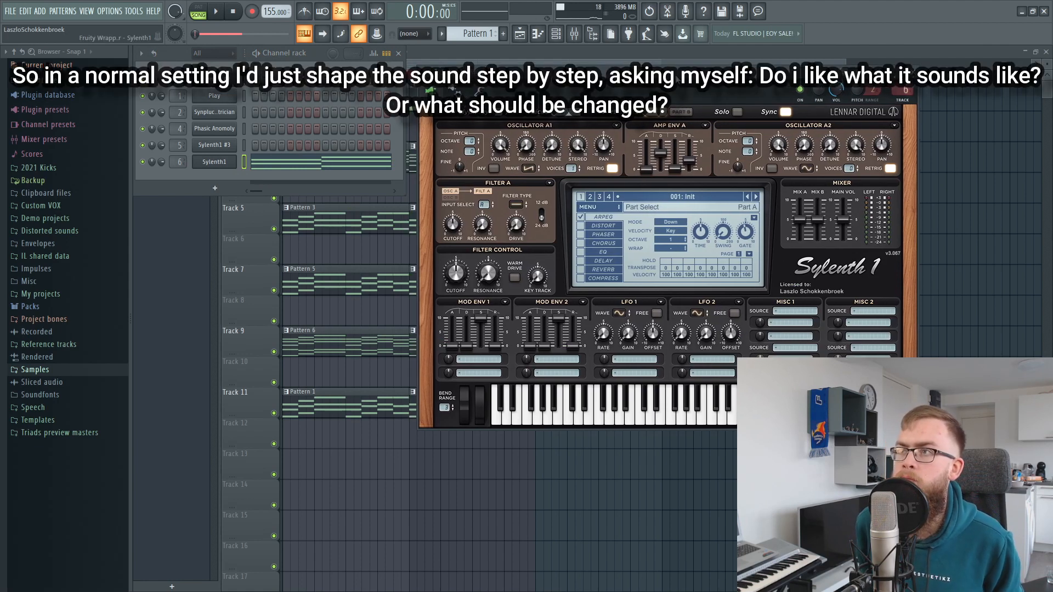
key("space")
mouse_move(749, 233)
left_mouse_down()
mouse_move(754, 176)
mouse_move(753, 218)
left_mouse_up()
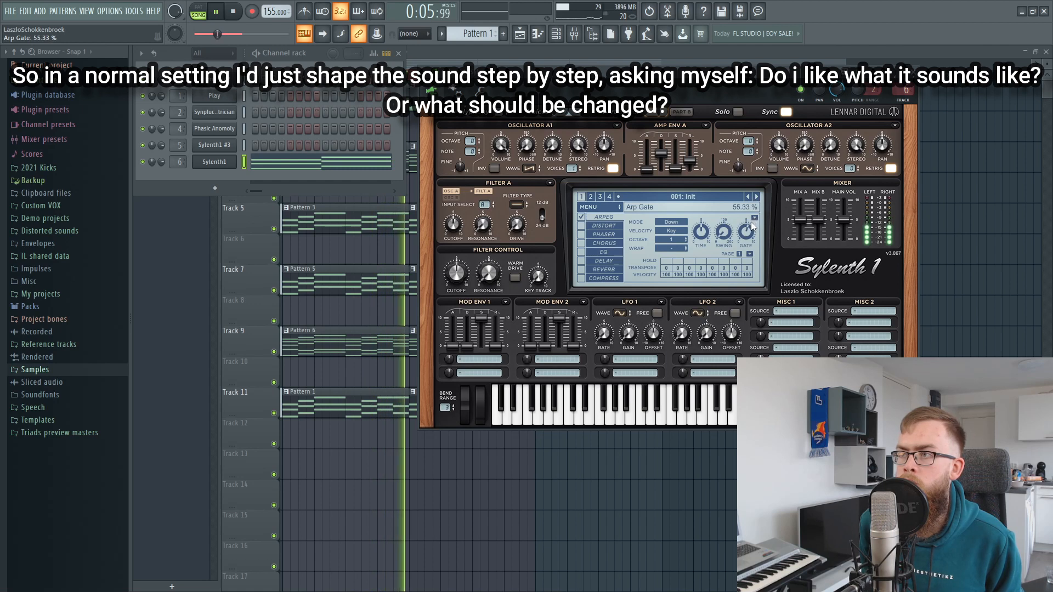
Set the release of amp envelope A to about 3.0 and listen to the loop.
key("space")
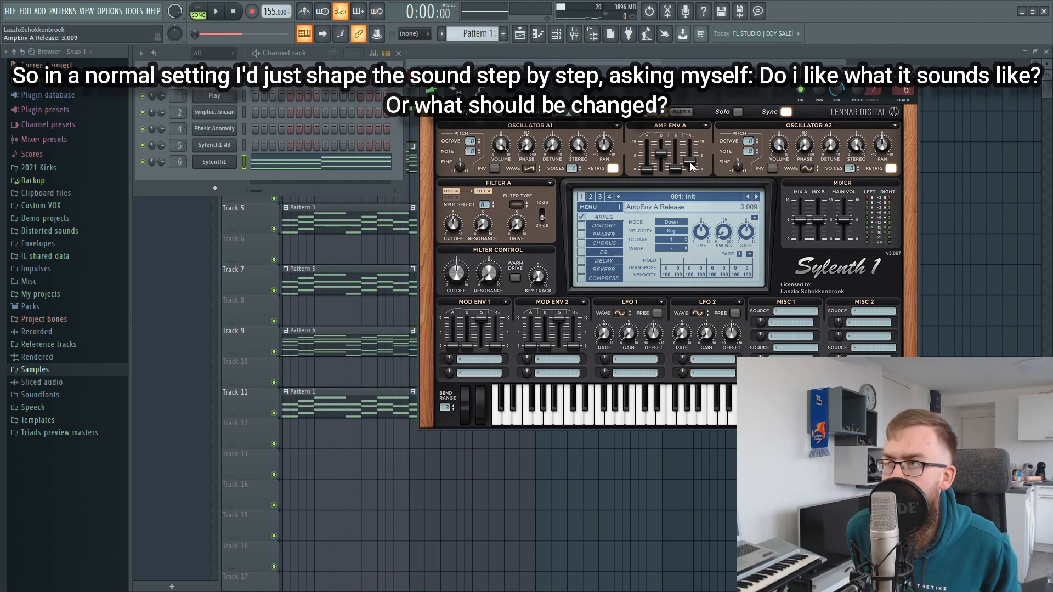
key("space")
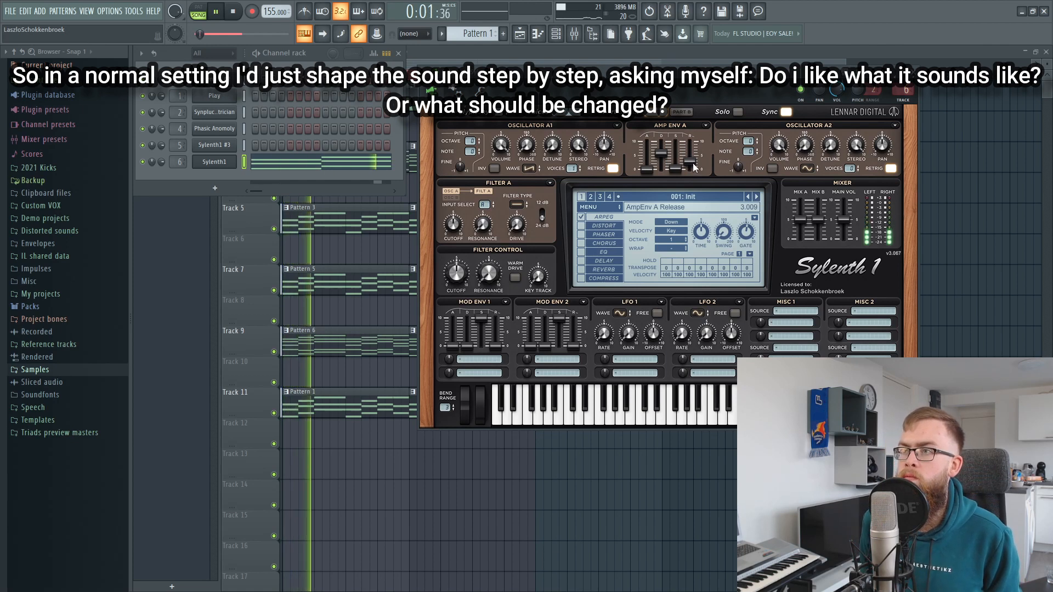
left_click_drag(667, 72, 657, 71)
key("space")
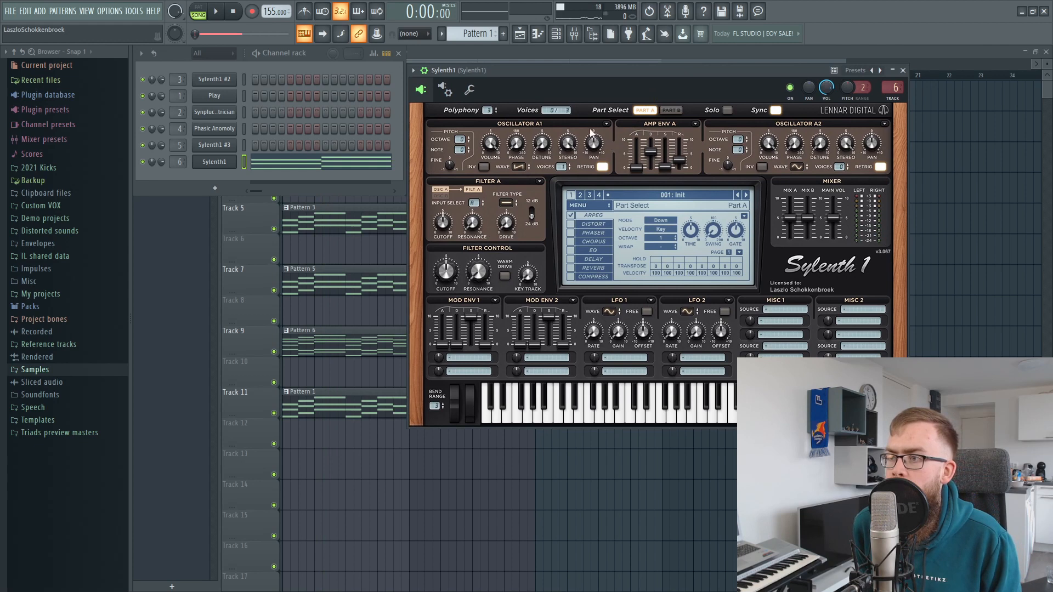
Switch Filter A to Lowpass and assign Mod Env 1 to Cutoff A and B.
left_click(506, 201)
left_click(519, 215)
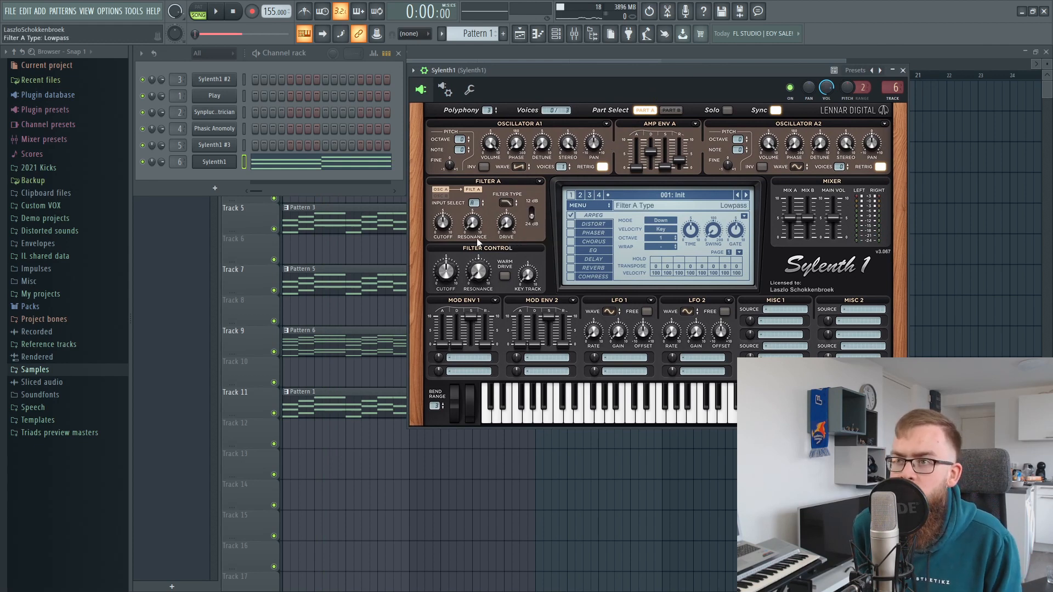
left_click(466, 358)
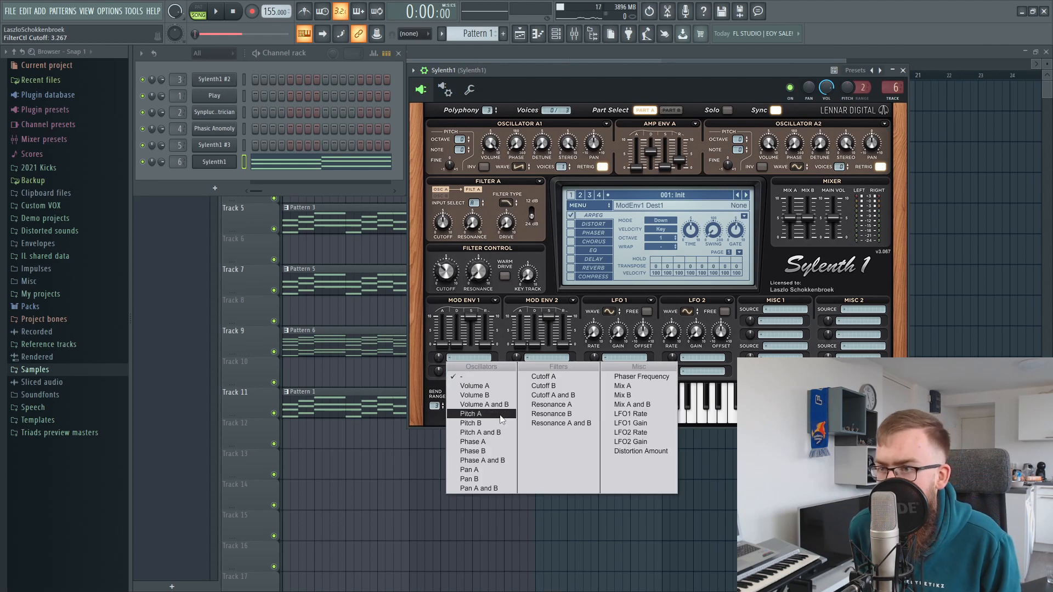
left_click(552, 394)
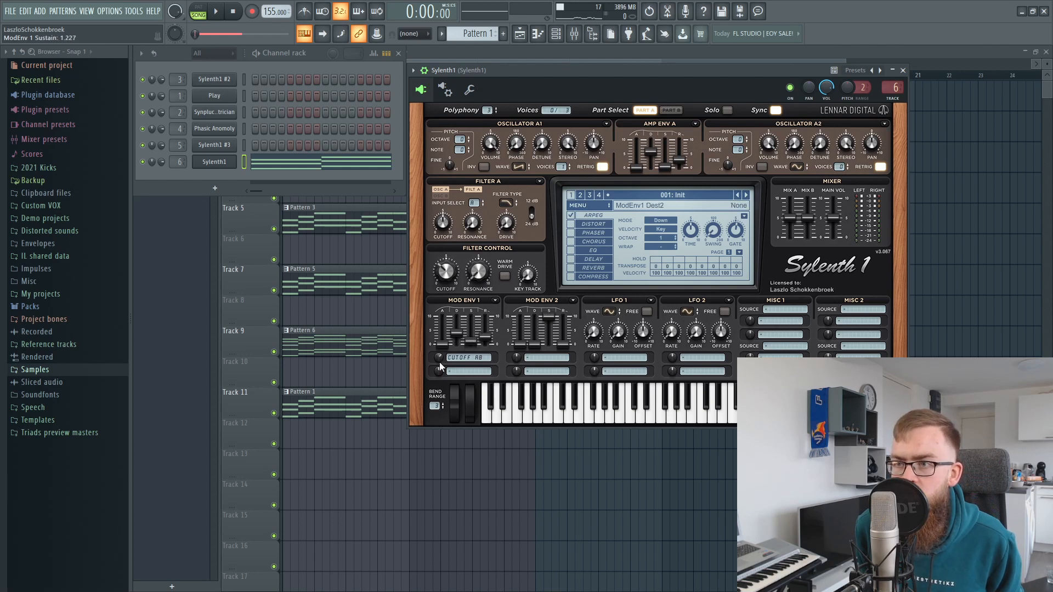
Fine-tune the filter control cutoff during playback and set Mod Env 1's release to 2.5 and sustain to about 0.73.
key("space")
left_click_drag(446, 272, 448, 282)
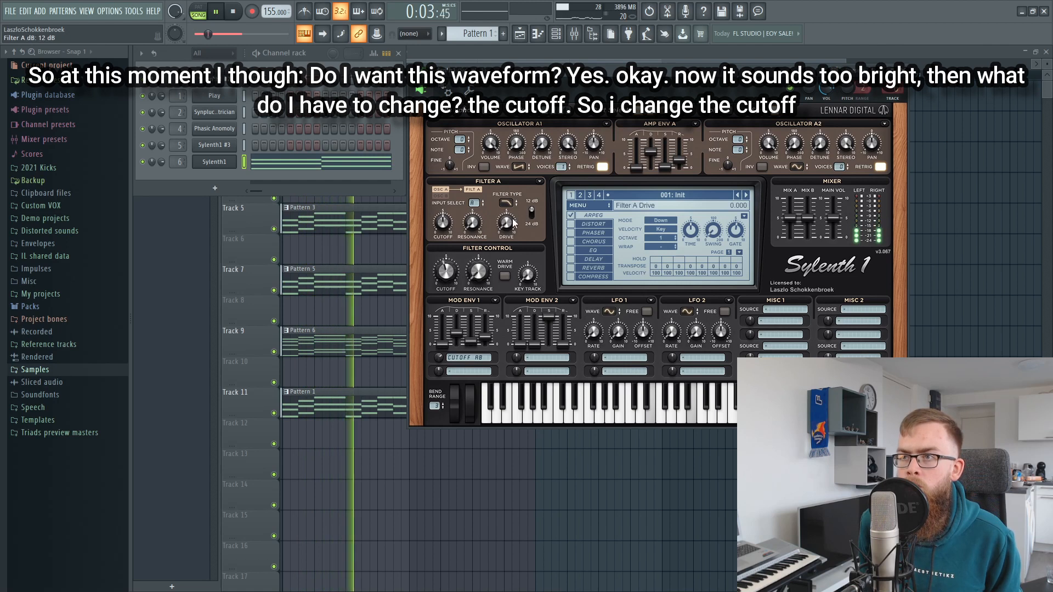
left_click_drag(446, 272, 446, 279)
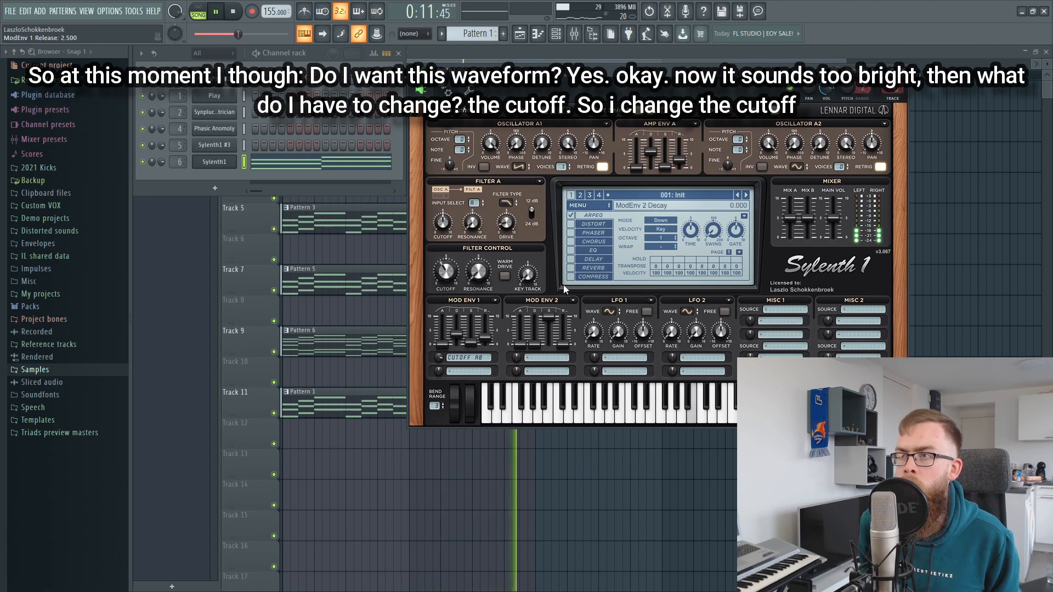
left_click_drag(486, 340, 486, 345)
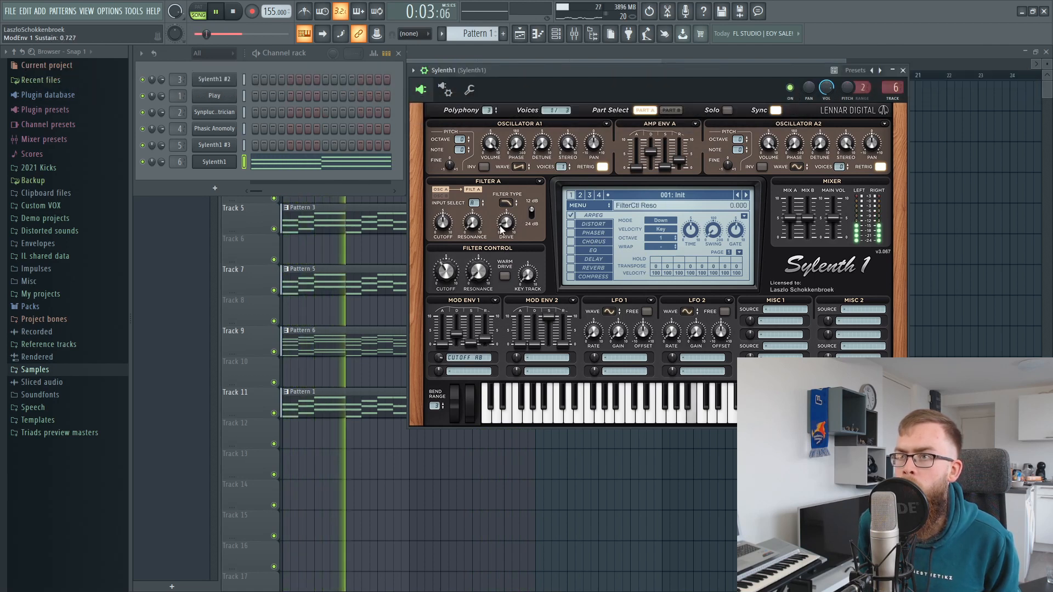
key("space")
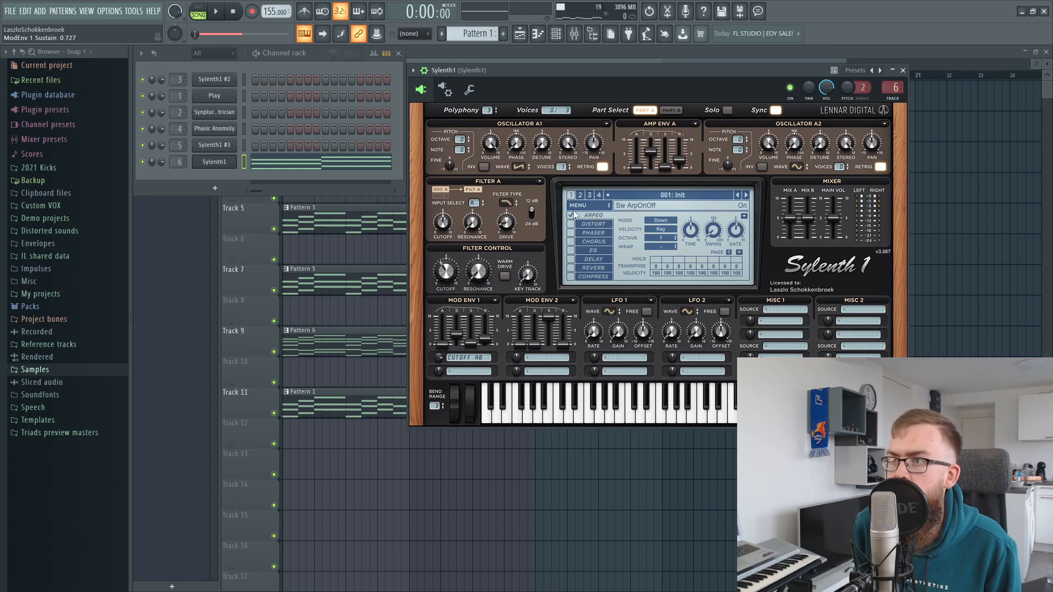
Turn on Sylenth1's distortion effect, start playback and solo the Sylenth1 channel.
left_click(580, 223)
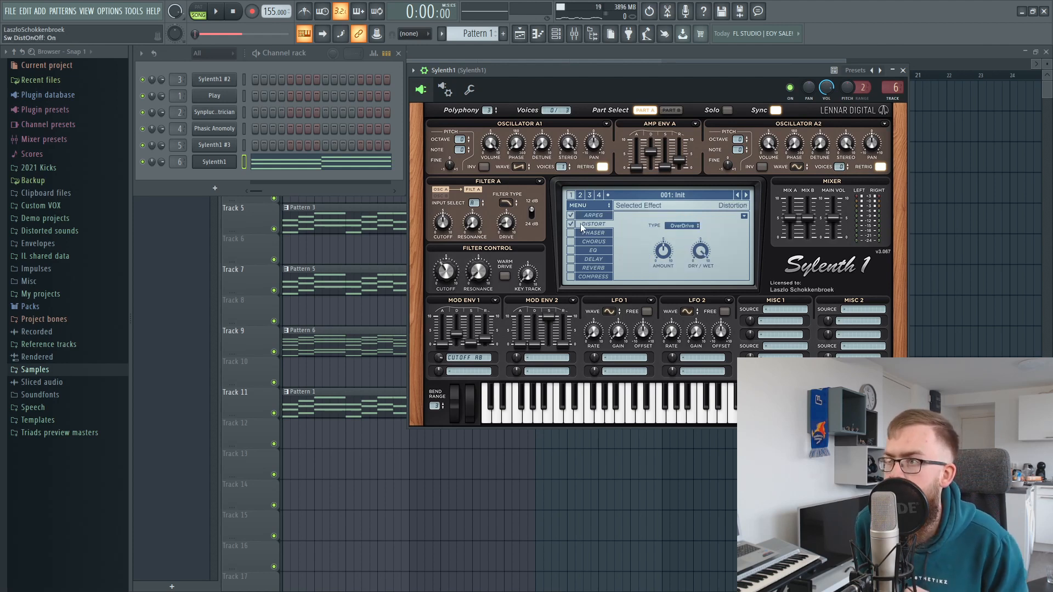
key("space")
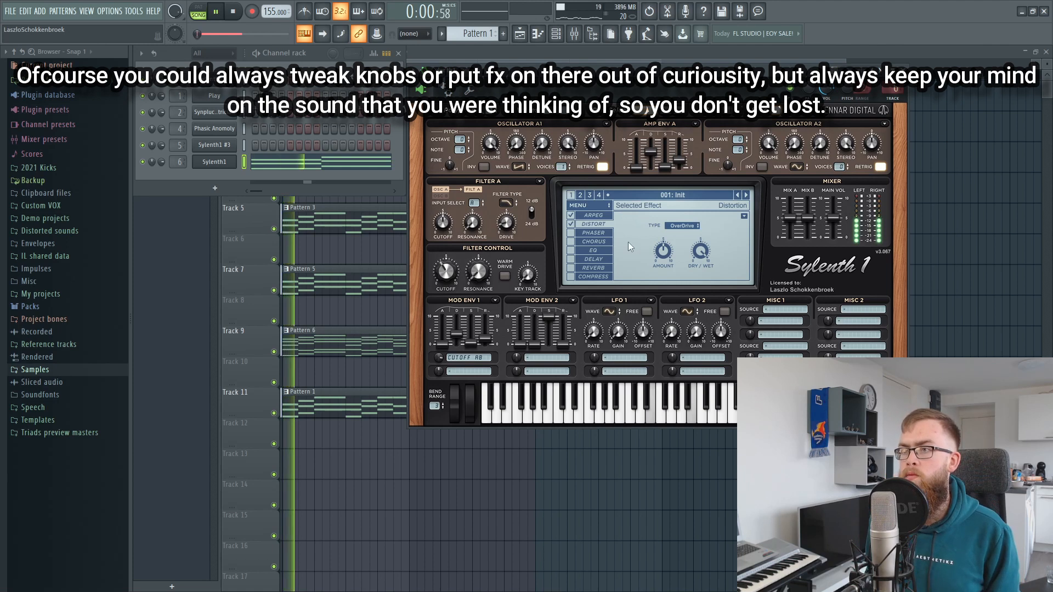
right_click(142, 161)
Try the Clip distortion type, and settle on FoldBack with an amount of 2.5.
left_click_drag(662, 251, 680, 229)
left_click(682, 226)
left_click(680, 255)
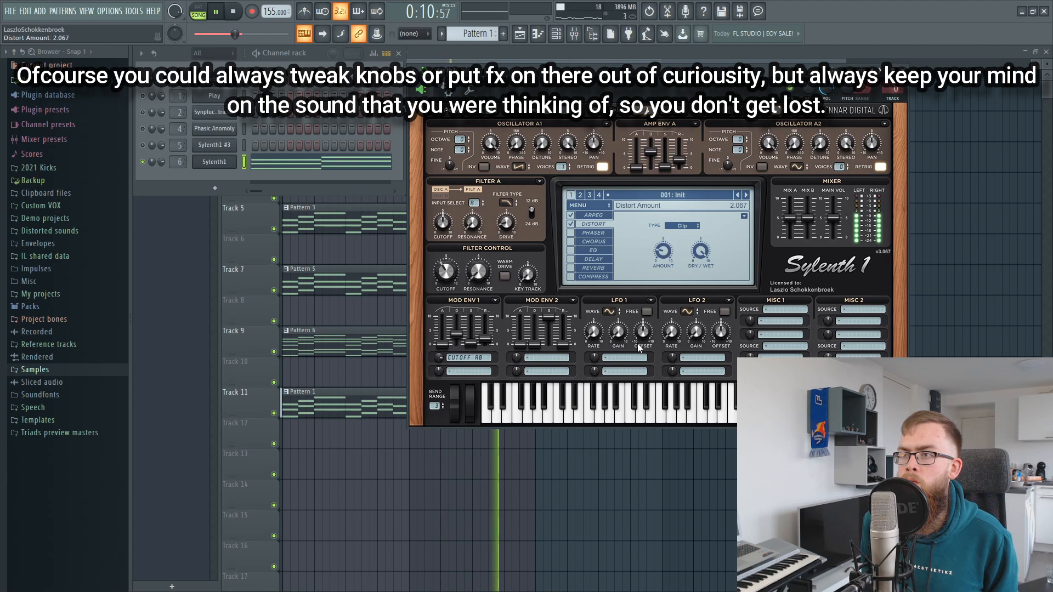
left_click(685, 226)
left_click(679, 254)
mouse_move(665, 254)
left_mouse_down()
mouse_move(674, 202)
mouse_move(666, 250)
left_mouse_up()
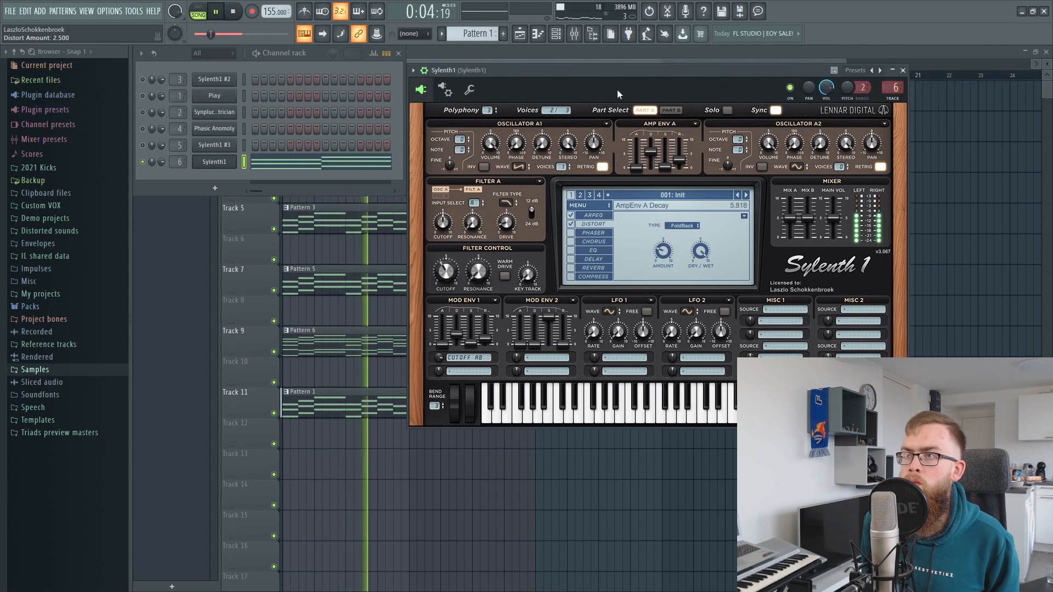
key("space")
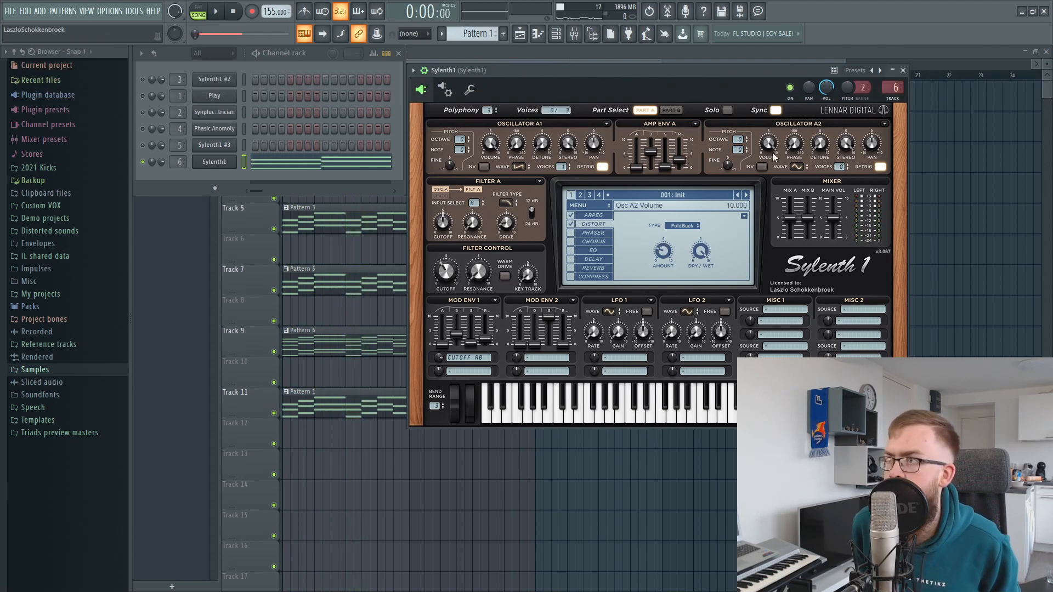
Activate Oscillator A2 with one voice, a Quarter Pulse waveform and a phase of about 7.2 degrees.
left_click(847, 165)
key("space")
left_click(797, 167)
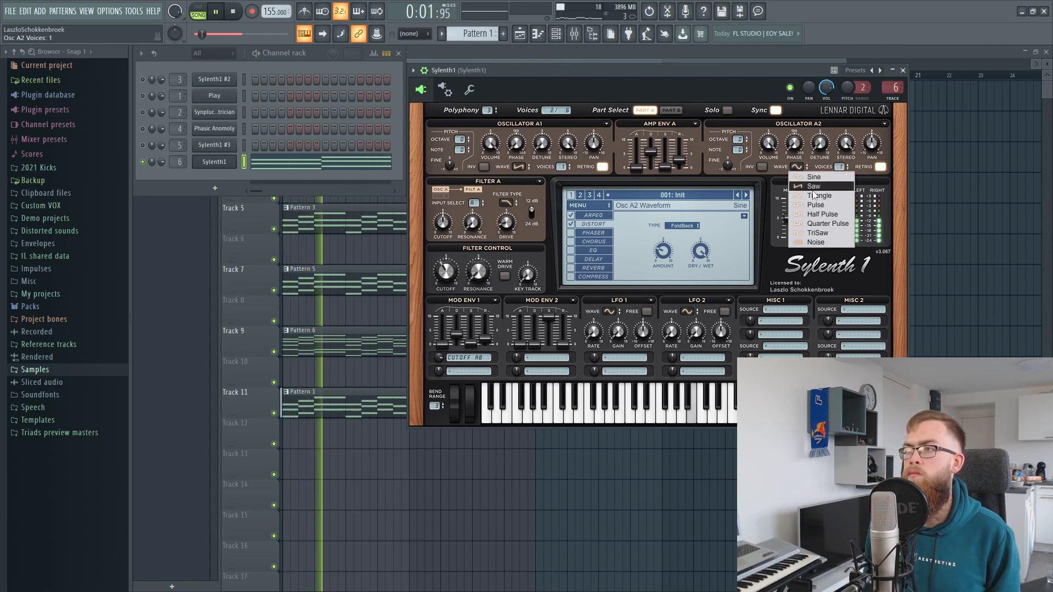
left_click(823, 224)
mouse_move(795, 144)
left_mouse_down()
mouse_move(813, 49)
mouse_move(824, 75)
mouse_move(812, 151)
mouse_move(796, 143)
left_mouse_up()
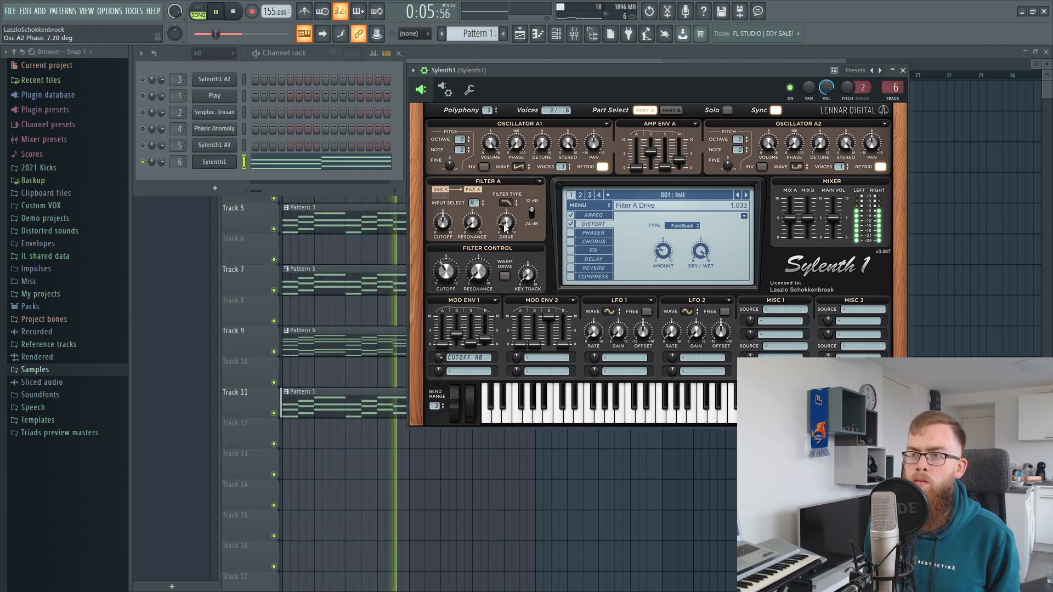
Set the filter control cutoff to 3.1 while the loop plays, and stop playback.
left_click_drag(480, 253, 443, 290)
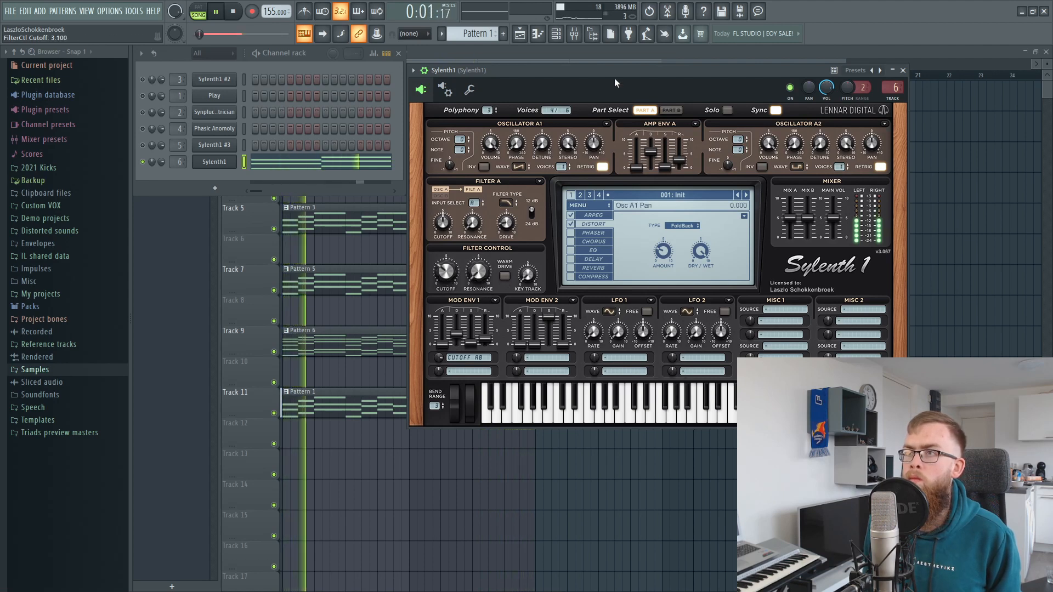
left_click_drag(615, 78, 606, 78)
key("space")
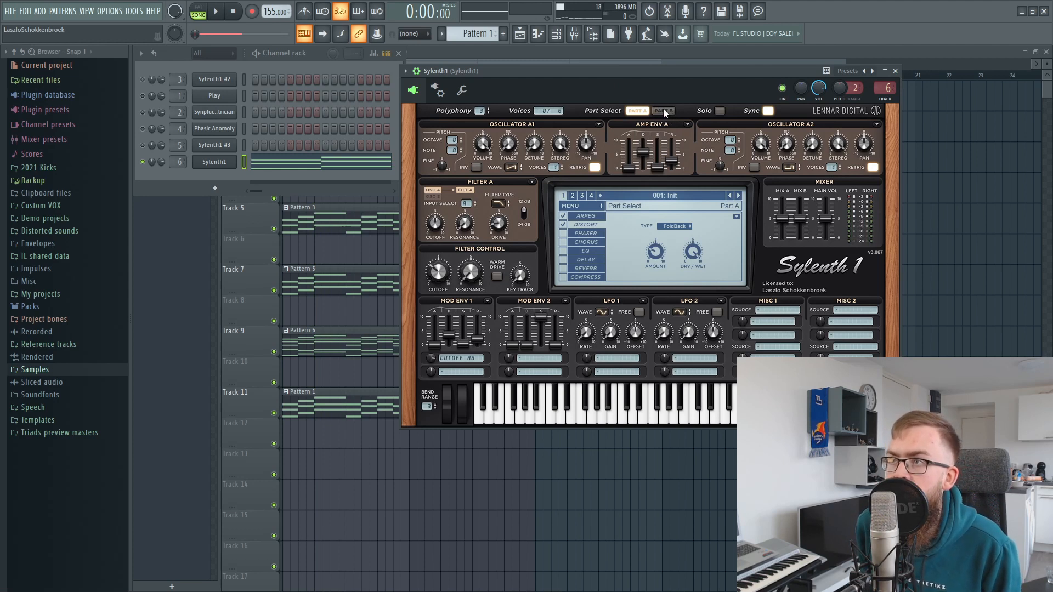
Copy the Part A amp envelope to Part B and set Filter B's type to Lowpass.
left_click(687, 125)
left_click(697, 133)
left_click(668, 111)
left_click(688, 124)
left_click(694, 140)
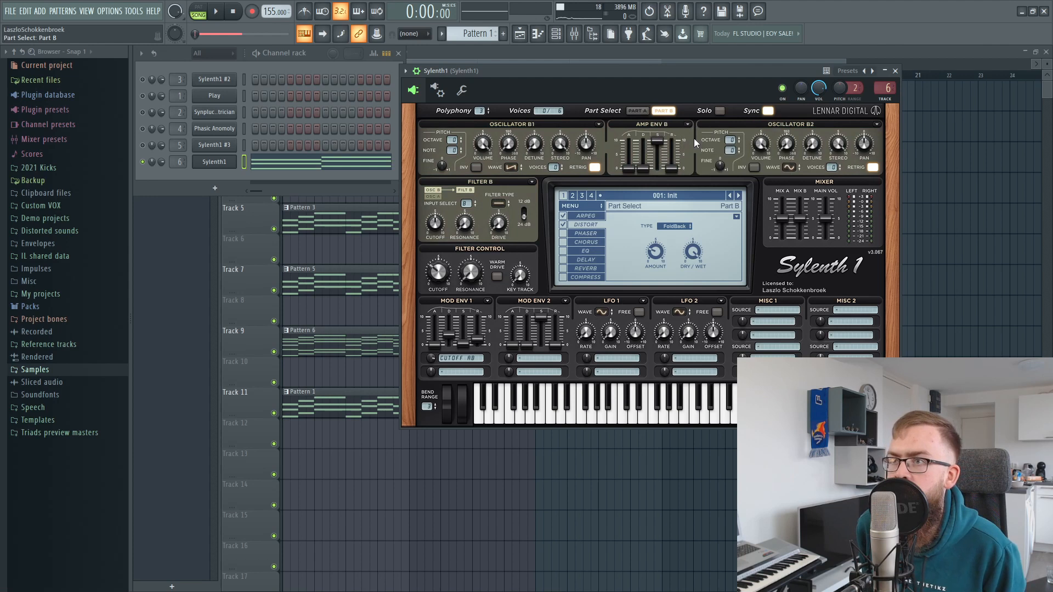
left_click(498, 203)
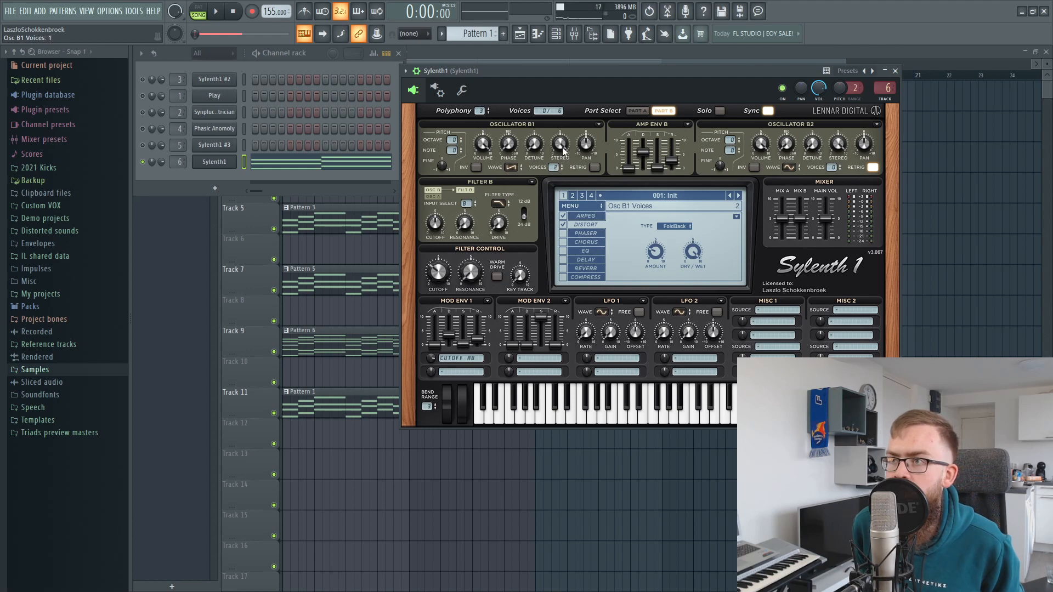
Give Oscillator B1 4 voices with a detune of about 3.2, adjusting Filter B's drive and amp envelope B during playback.
left_click(557, 166)
key("space")
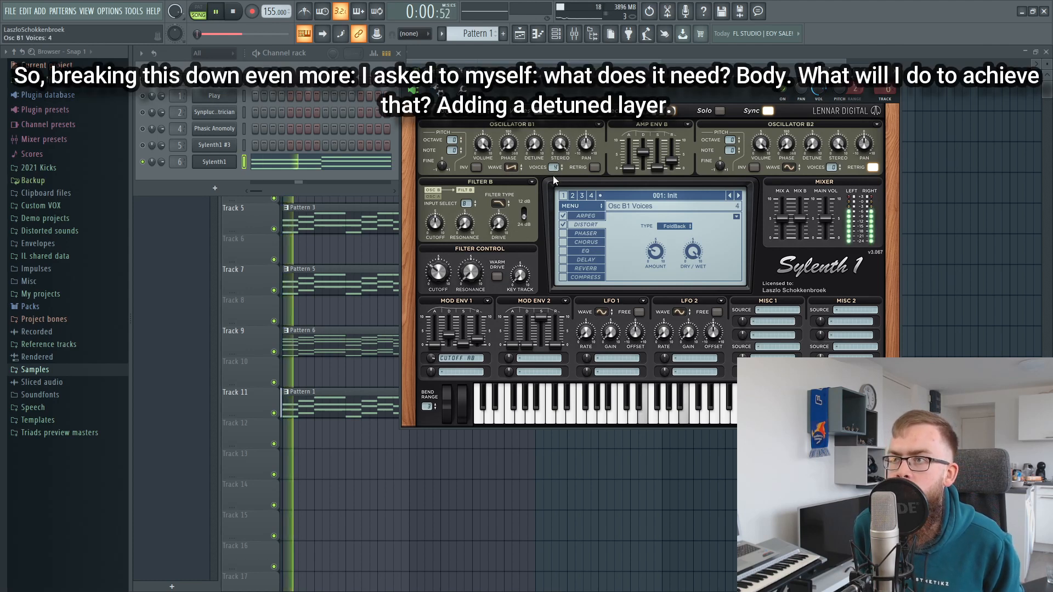
left_click_drag(535, 143, 534, 133)
left_click(521, 223)
left_click_drag(505, 221, 506, 198)
left_click_drag(534, 144, 534, 141)
left_click_drag(671, 160, 642, 157)
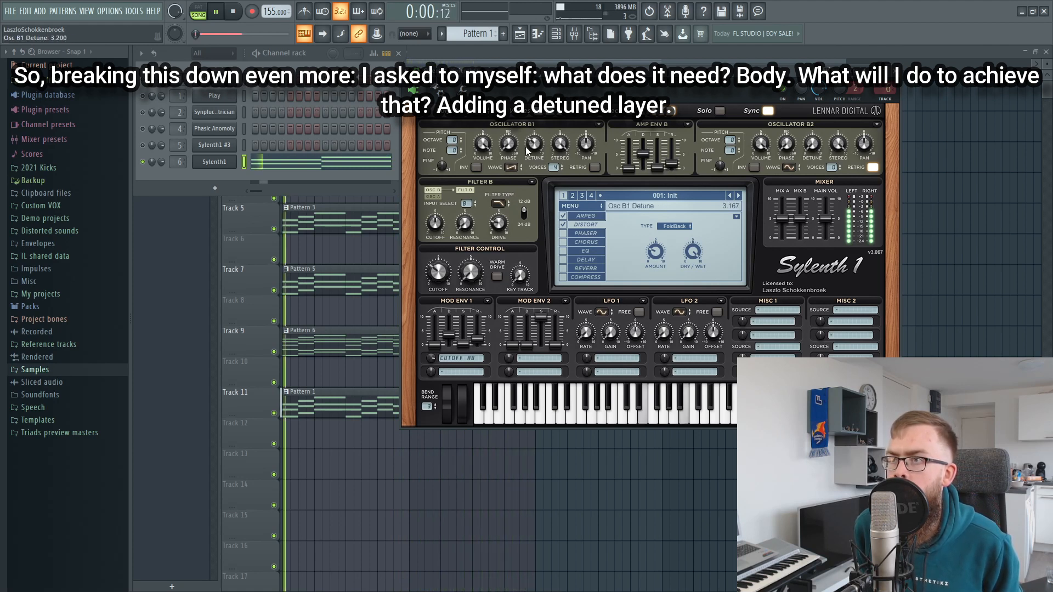
key("space")
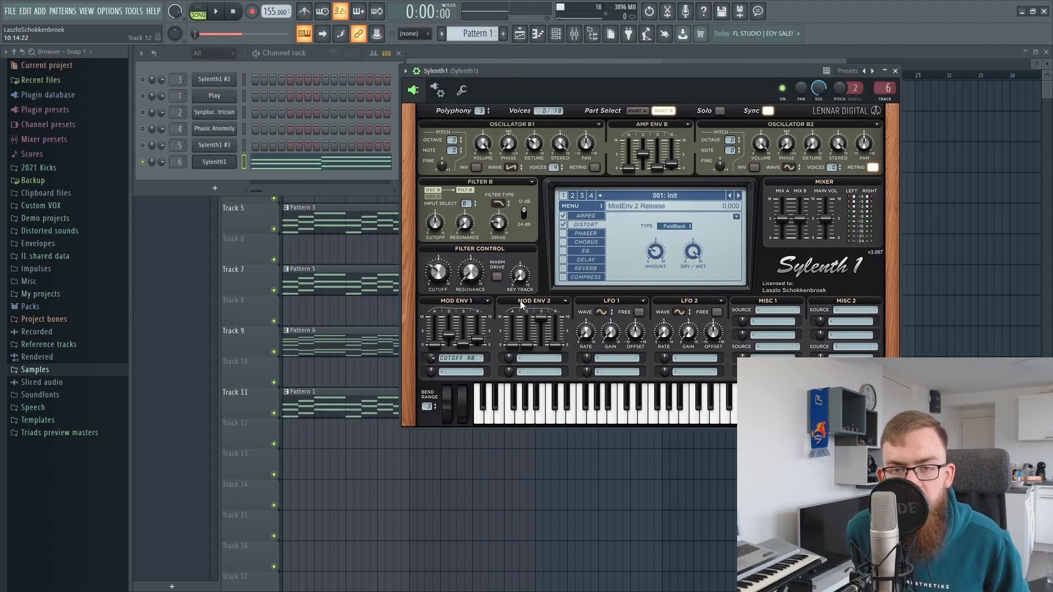
Assign Mod Env 2 to Pitch A and B and shape its envelope during playback, with a release of about 1.4.
left_click(524, 359)
left_click(543, 424)
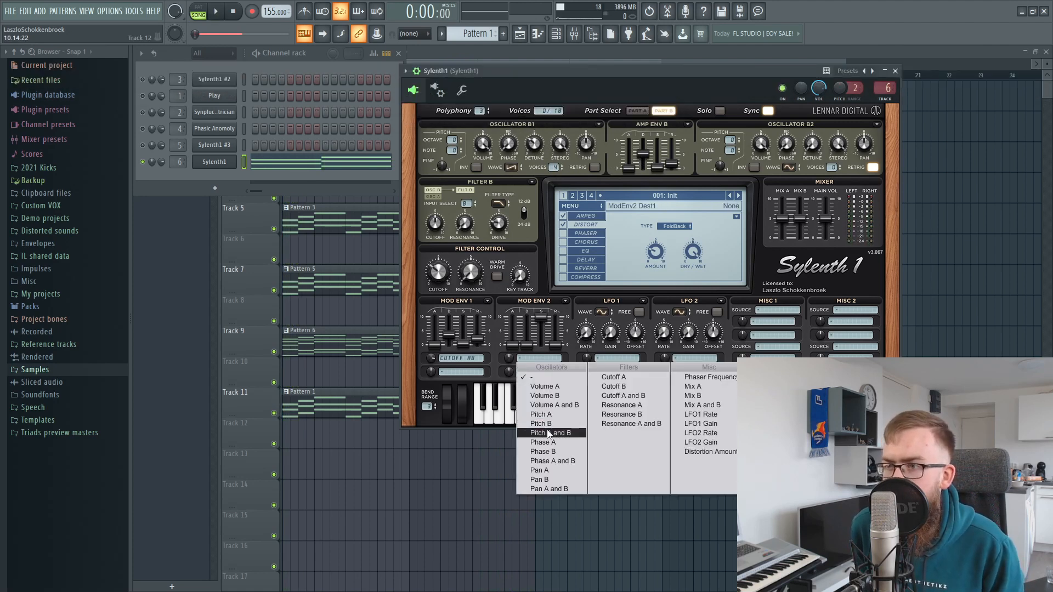
left_click_drag(541, 345, 539, 375)
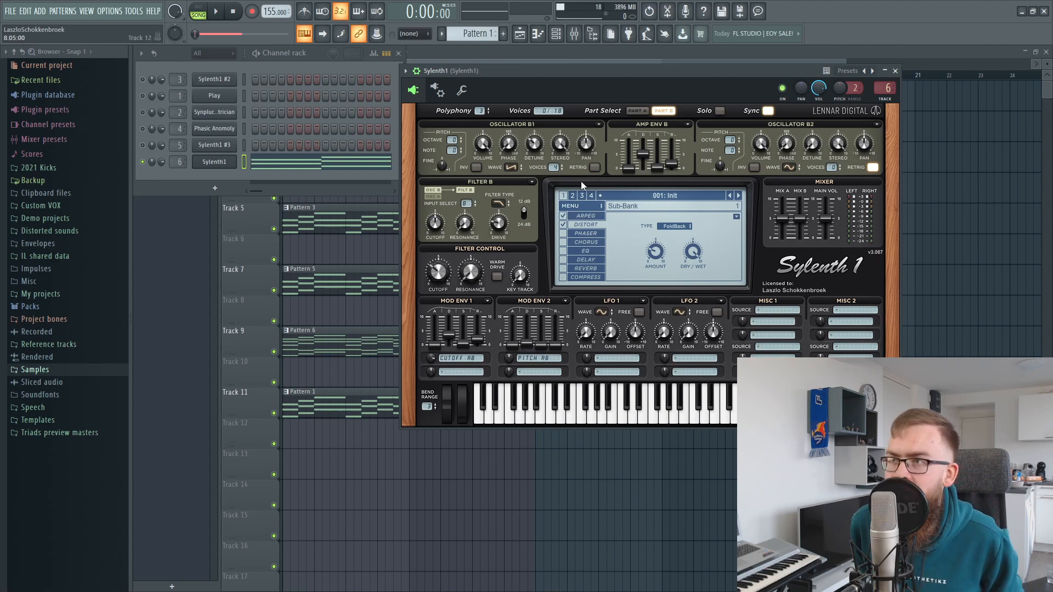
key("space")
left_click_drag(521, 348, 508, 360)
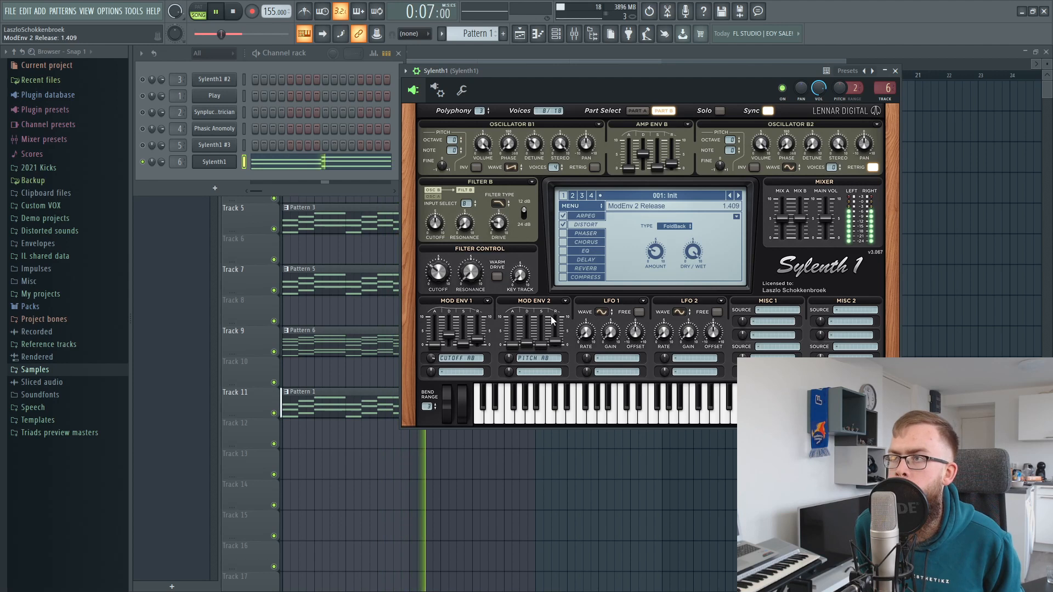
left_click(590, 57)
key("space")
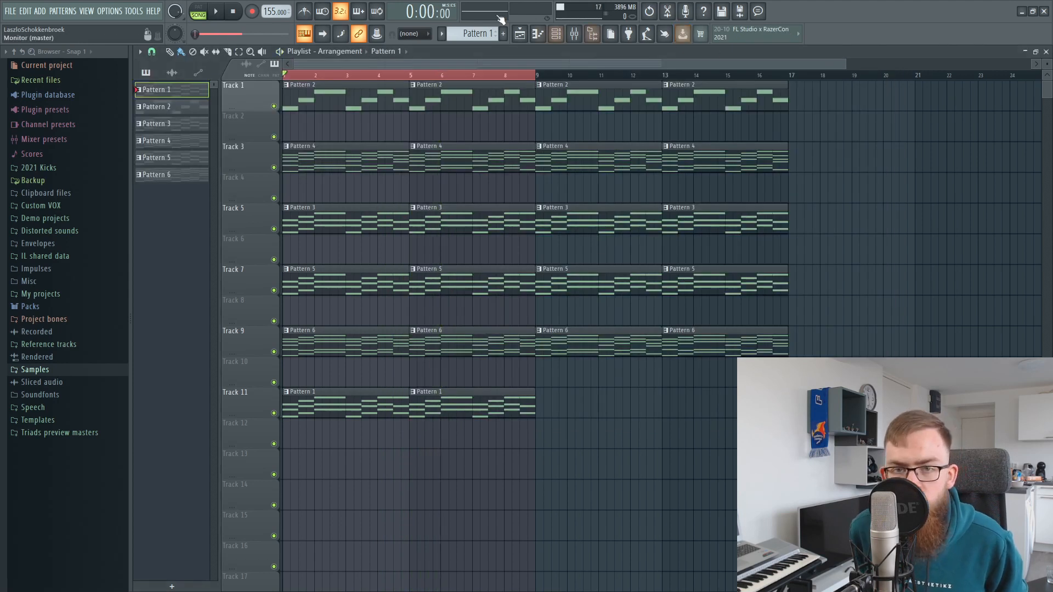
End the Sylenth1 channel's solo and play the arp together with the other channels.
key("F6")
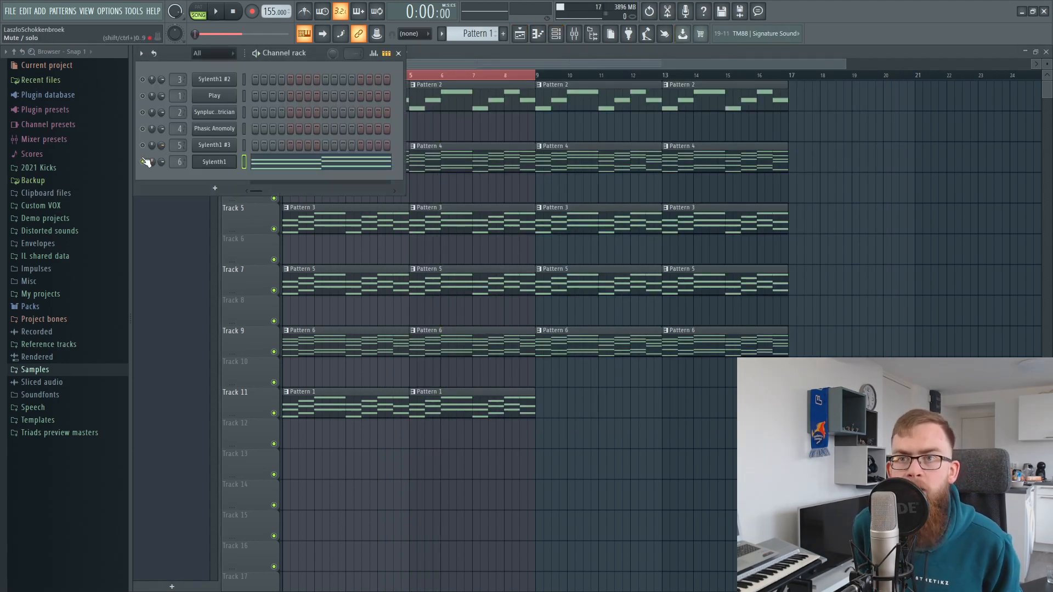
key("space")
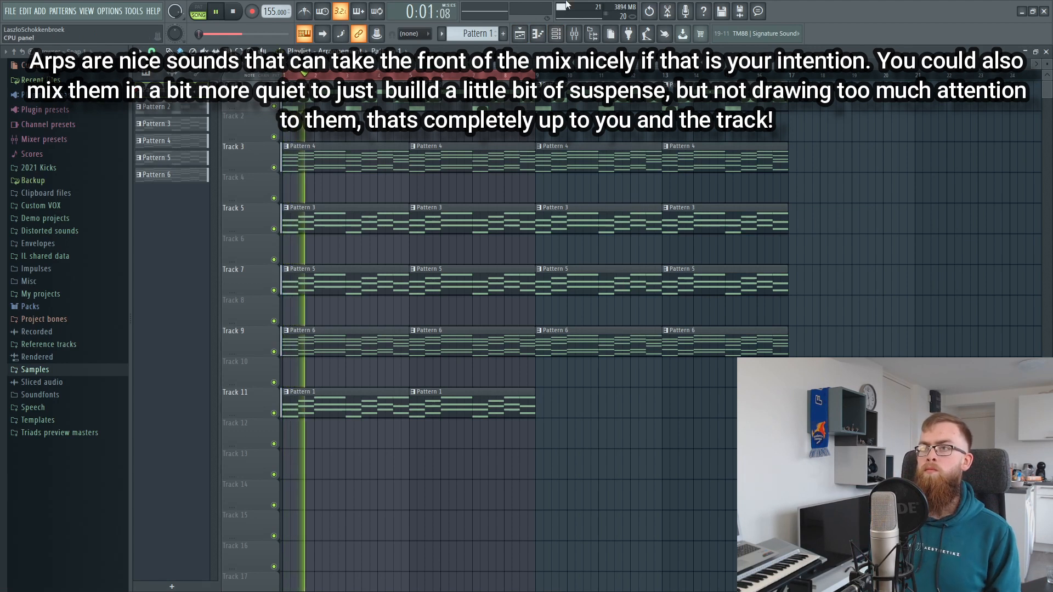
left_click(226, 163)
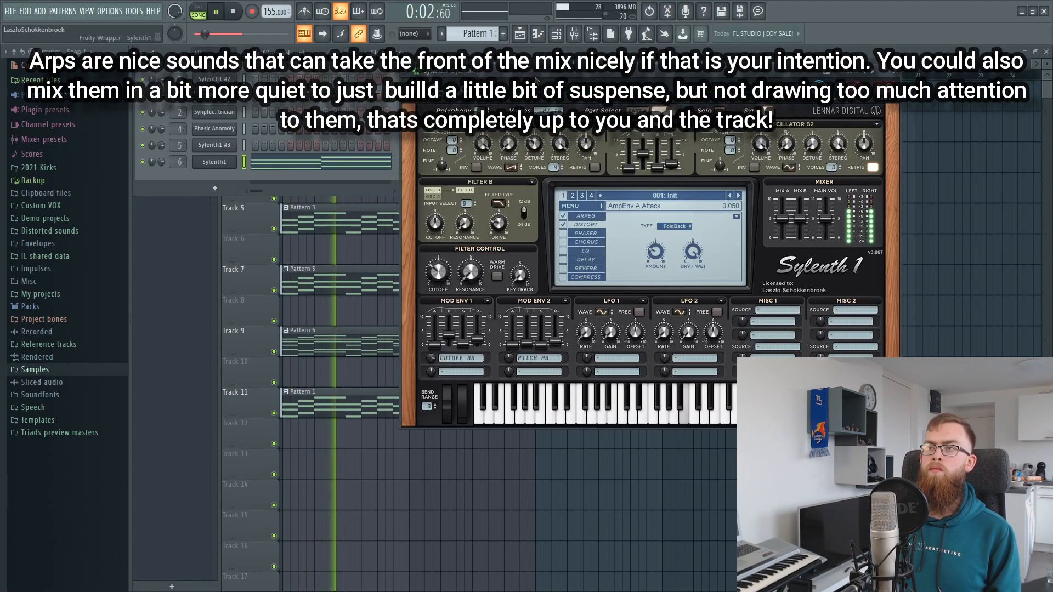
Insert FabFilter Pro-Q 2 on the Sylenth1 mixer track and add a low cut at about 250 Hz.
left_click(575, 34)
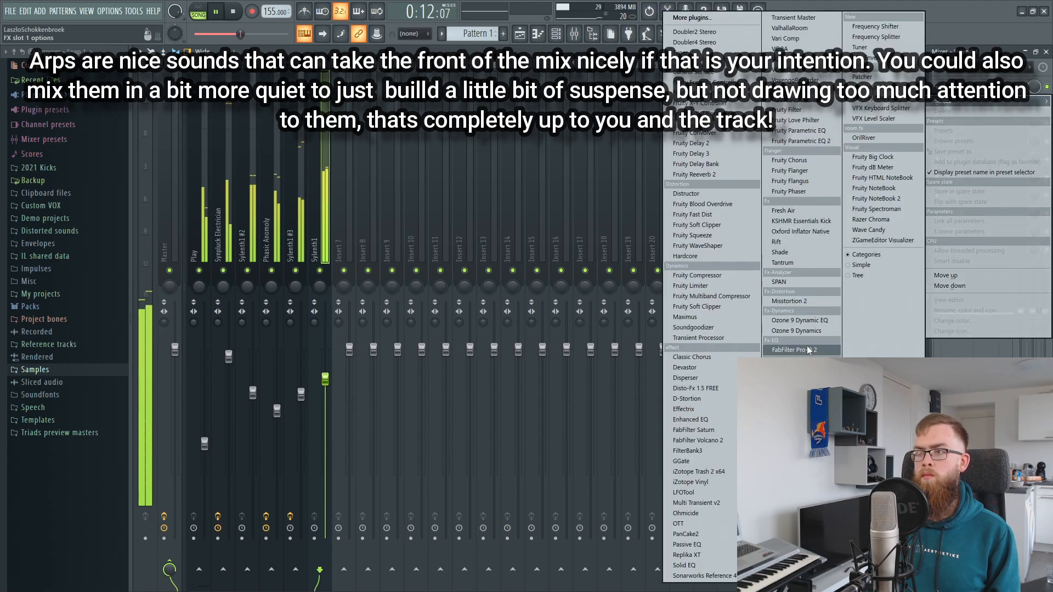
left_click(807, 349)
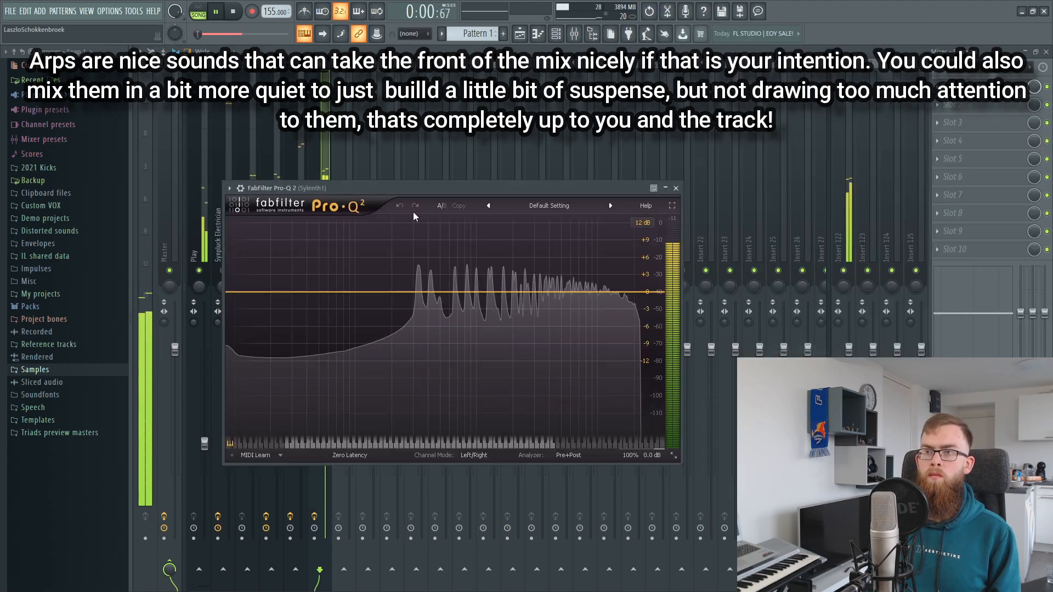
left_click(536, 211)
left_click(439, 322)
left_click(446, 360)
left_click_drag(537, 211, 581, 216)
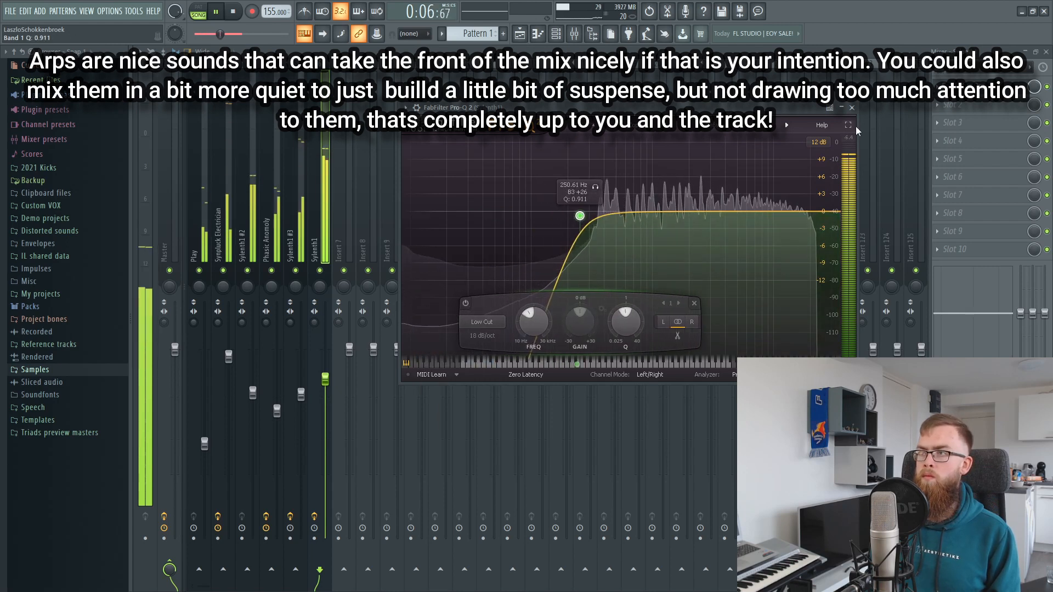
left_click(852, 108)
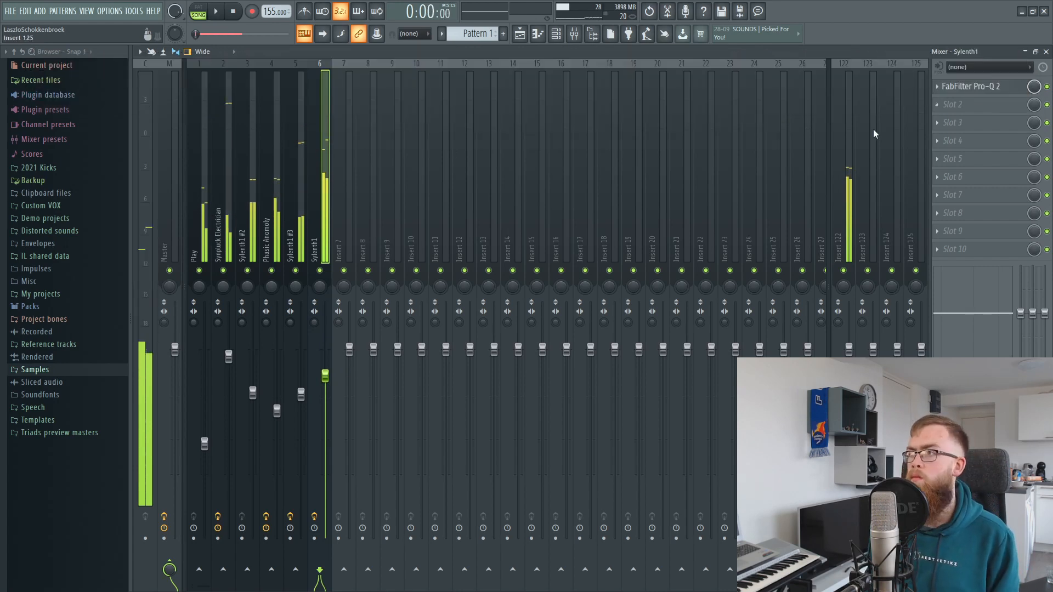
Balance the arp against the other layers by raising the Sylenth1 #2 fader slightly and lowering Sylenth1 to about -7.5 dB.
key("space")
left_click(950, 104)
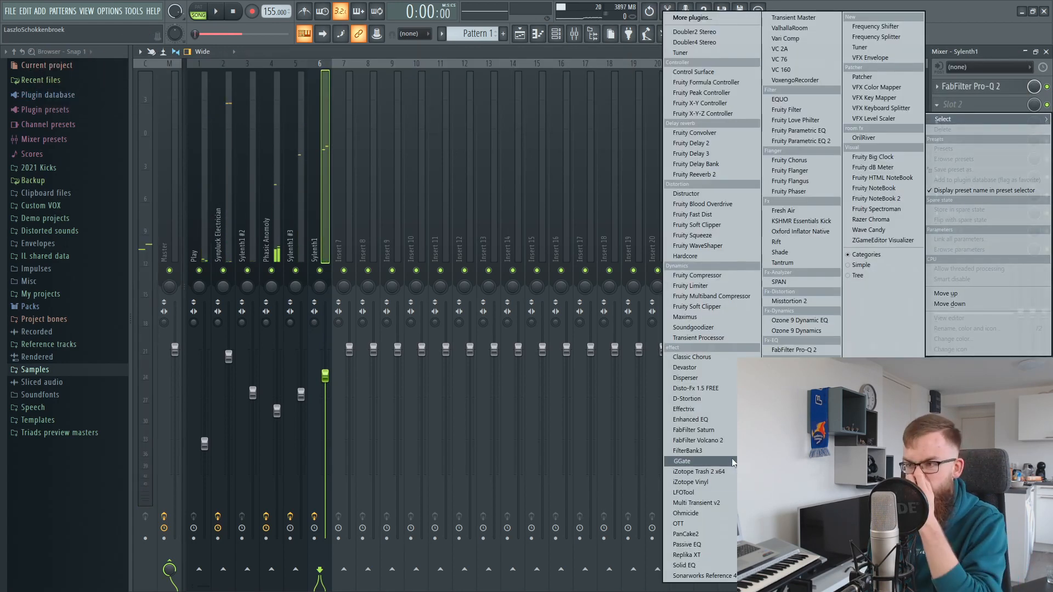
left_click(443, 53)
key("space")
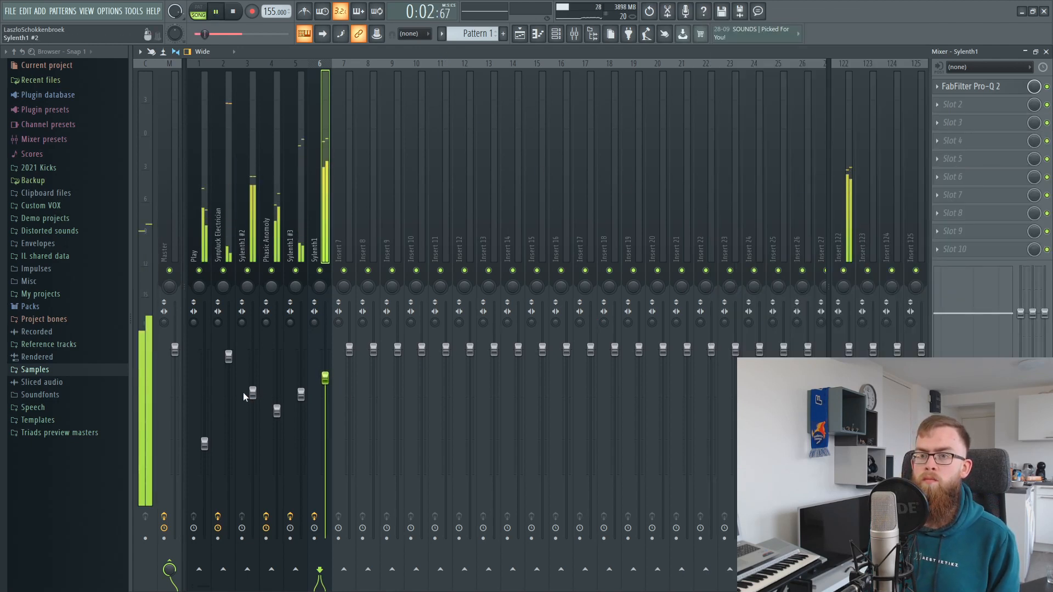
left_click_drag(253, 392, 258, 395)
left_click_drag(325, 377, 325, 380)
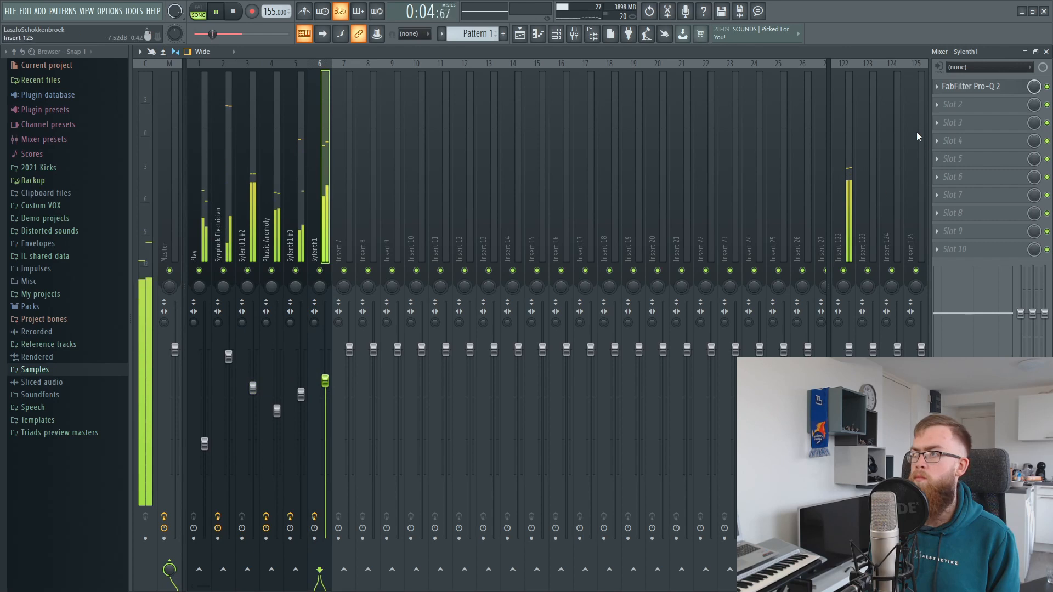
left_click(954, 105)
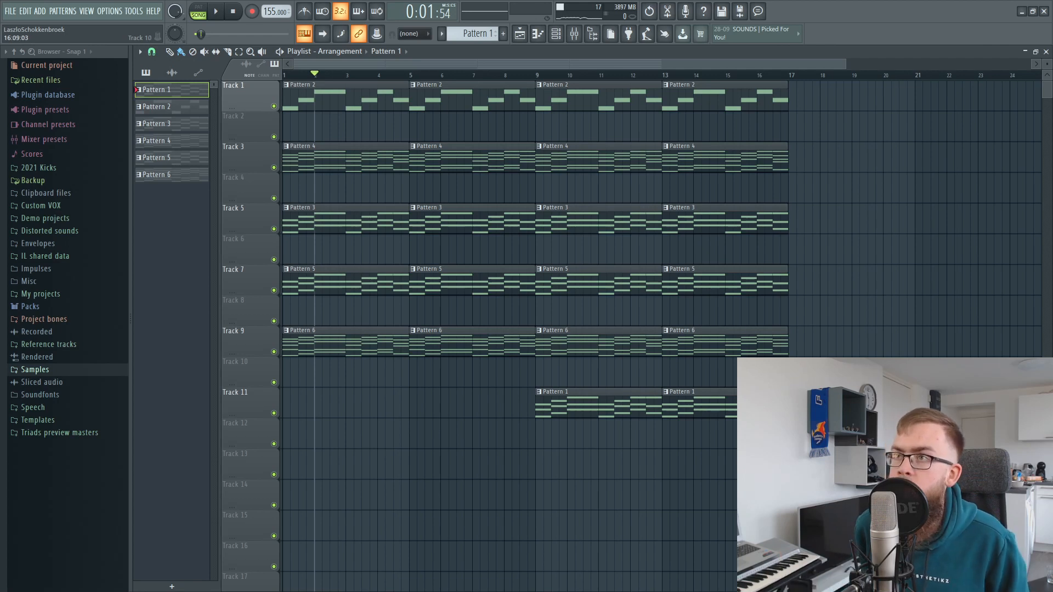
Add a new Sylenth1 instrument channel, closing the existing Sylenth1 window and placing the new one clear of the channel rack.
left_click(556, 33)
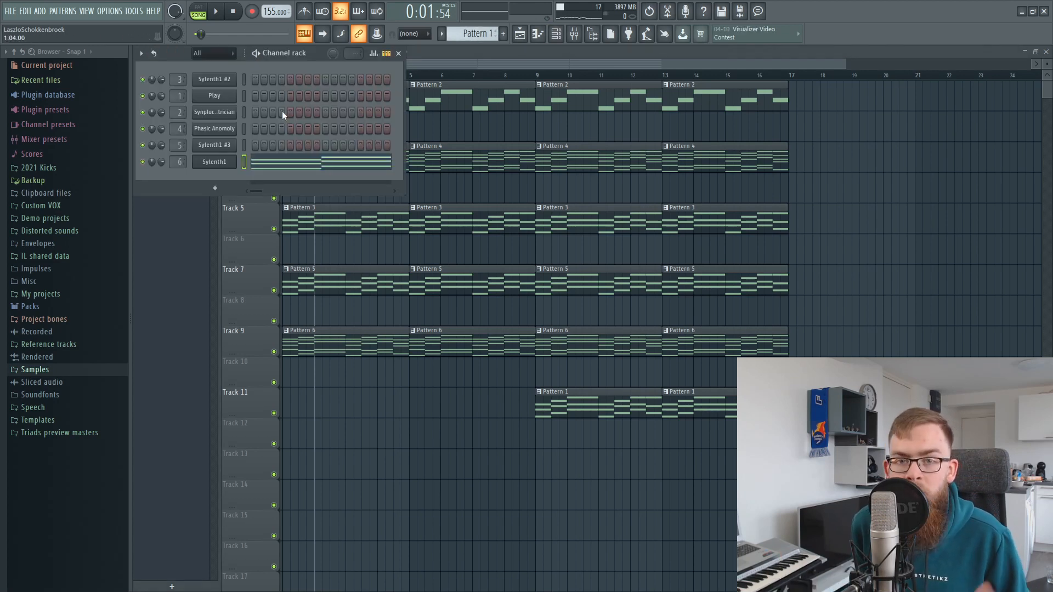
left_click(224, 169)
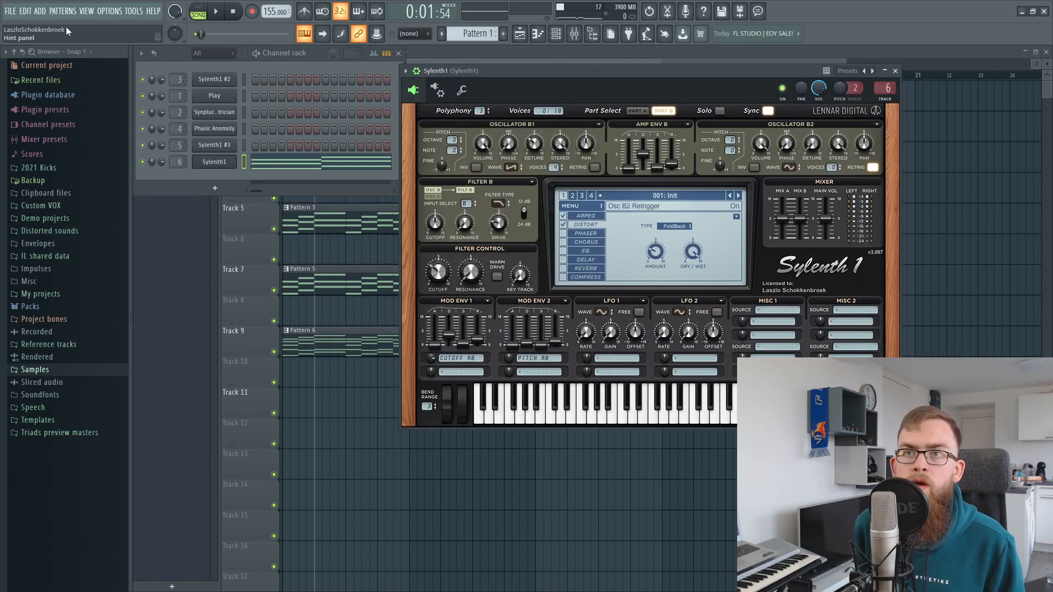
left_click(42, 12)
left_click(146, 243)
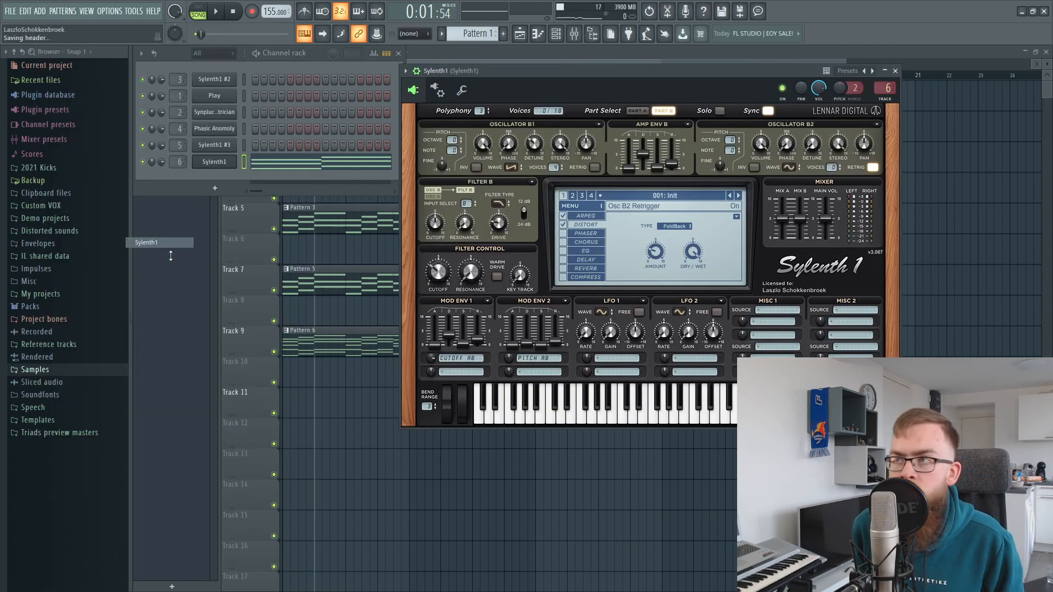
left_click(895, 71)
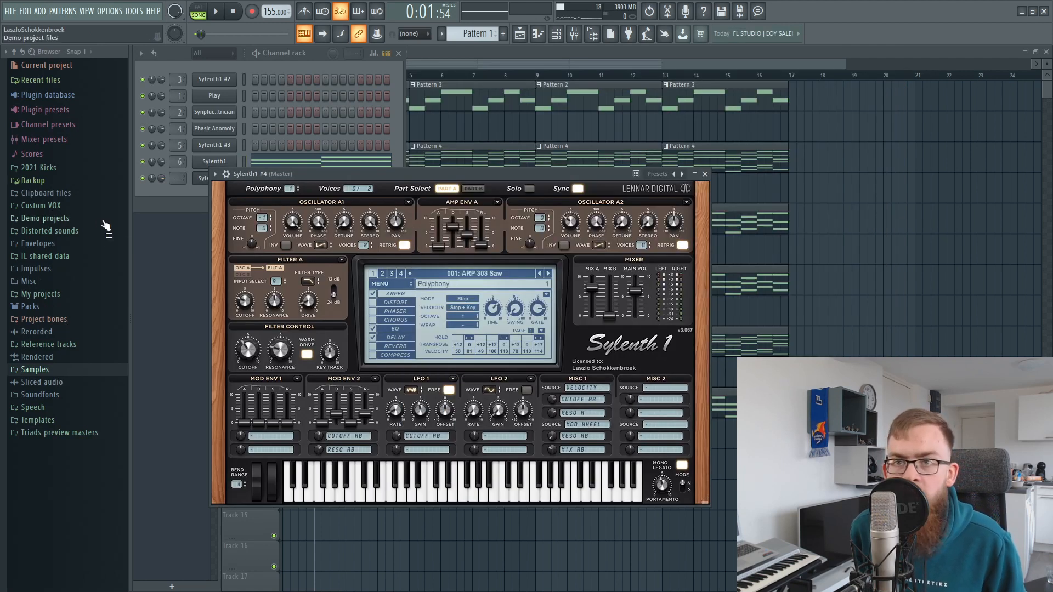
left_click_drag(565, 172, 673, 163)
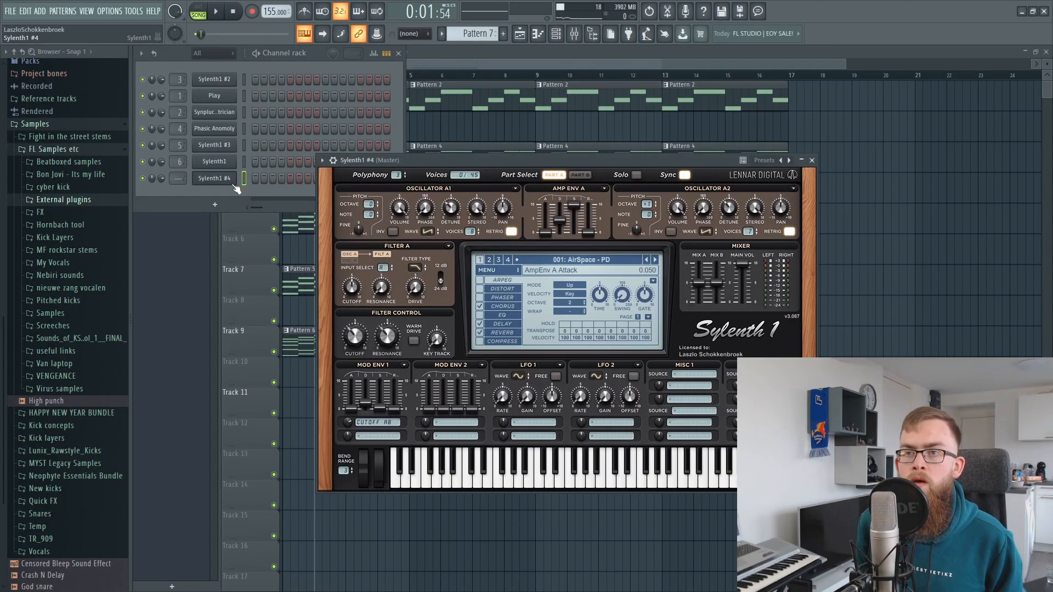
Route Sylenth1 #4 to free mixer track 7 and raise that track's fader.
left_click(564, 261)
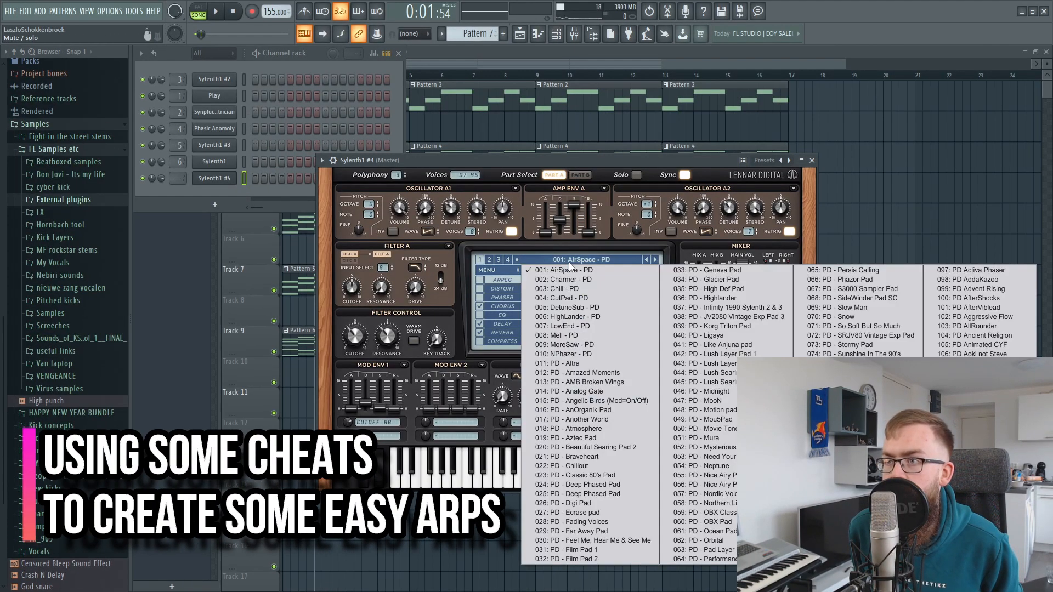
left_click(447, 203)
left_click(333, 161)
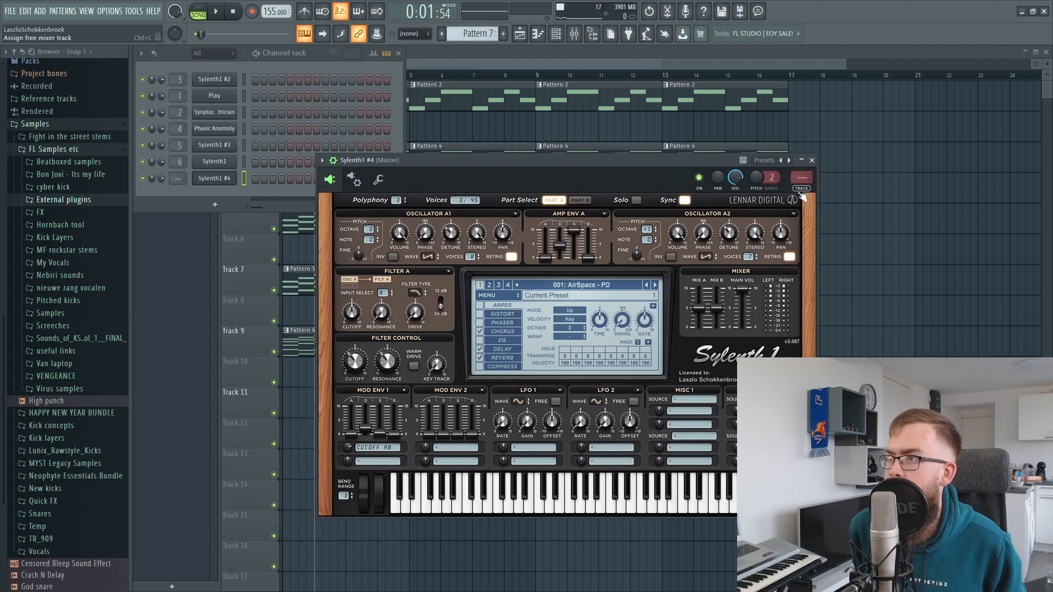
key("ctrl+l")
left_click_drag(349, 349, 349, 314)
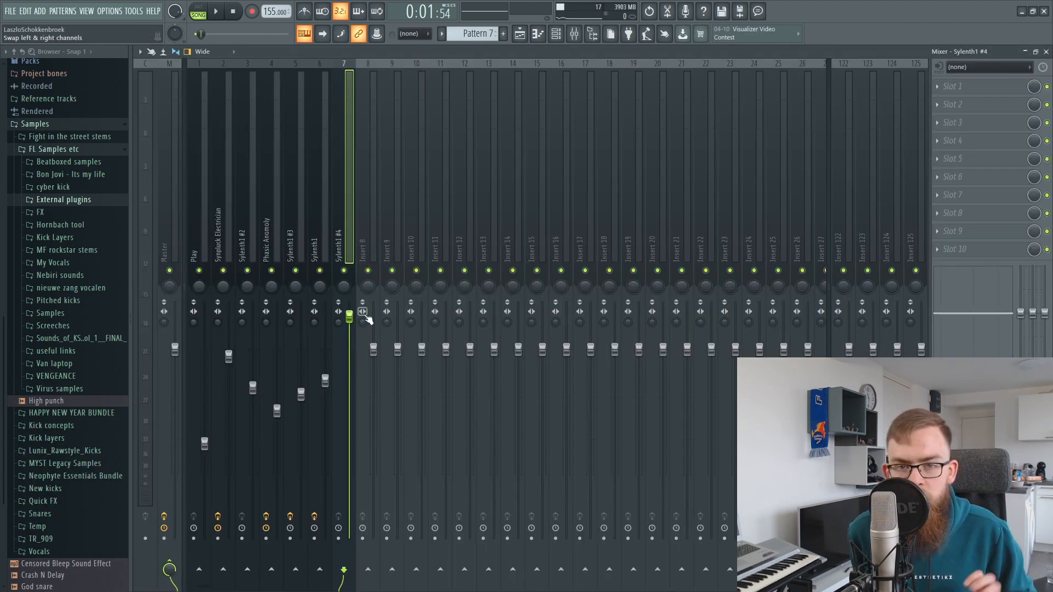
Reopen Sylenth1 #4 and browse its pad bank to the preset 017: PD - Another World.
left_click(556, 33)
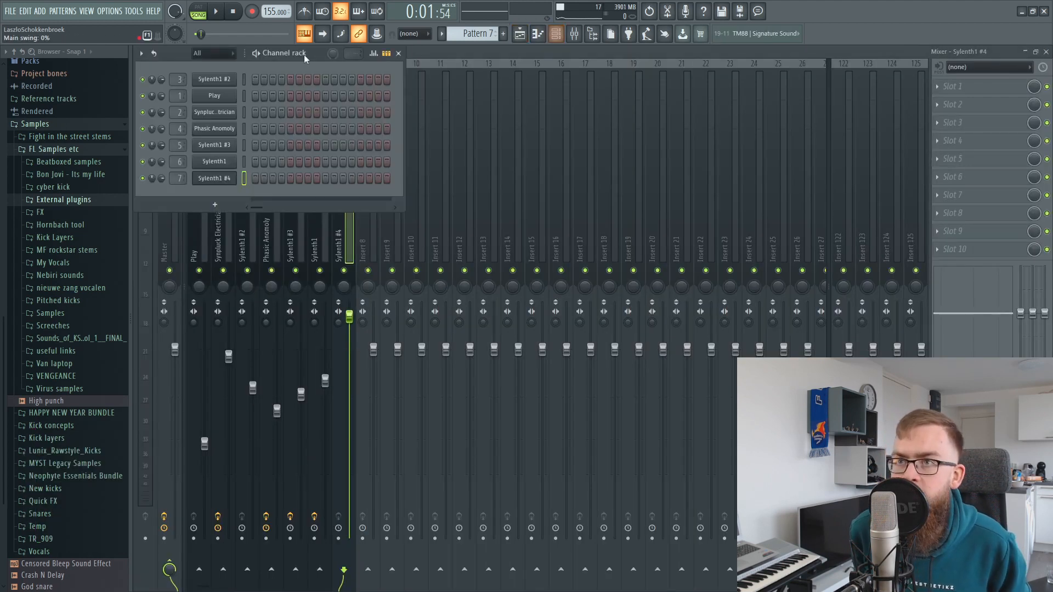
left_click(204, 179)
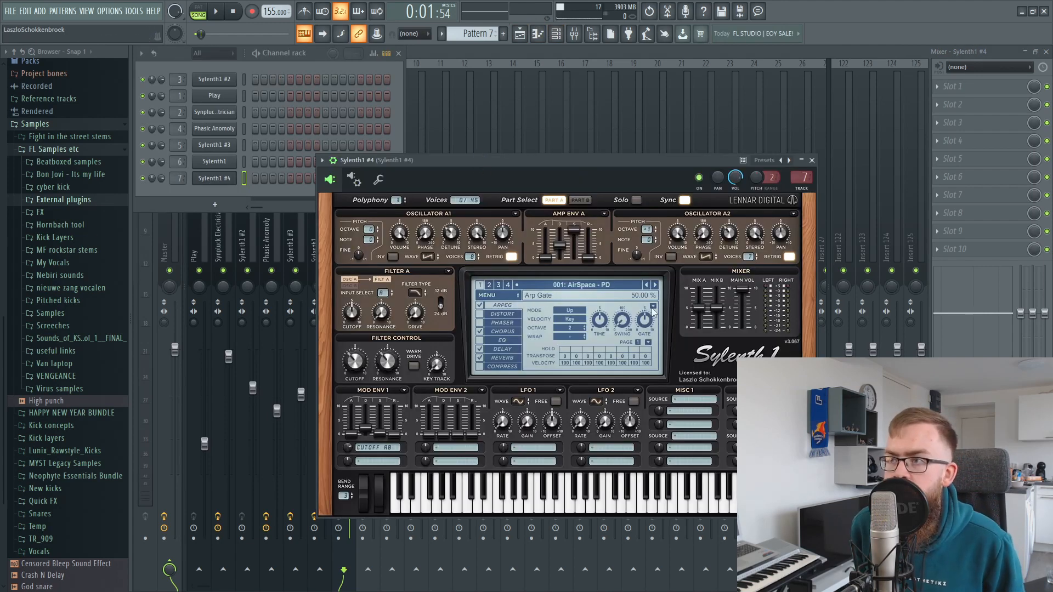
left_click(655, 285)
left_click(655, 285)
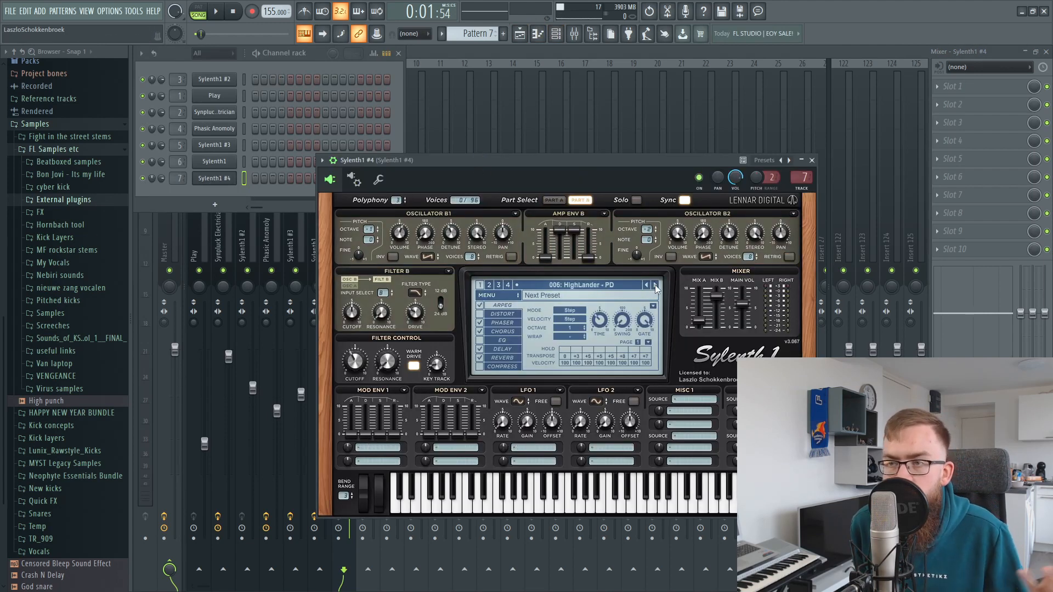
left_click(655, 285)
left_click(655, 285)
left_click(655, 285)
left_click(656, 285)
left_click(655, 285)
left_click(655, 286)
left_click(655, 286)
left_click(655, 285)
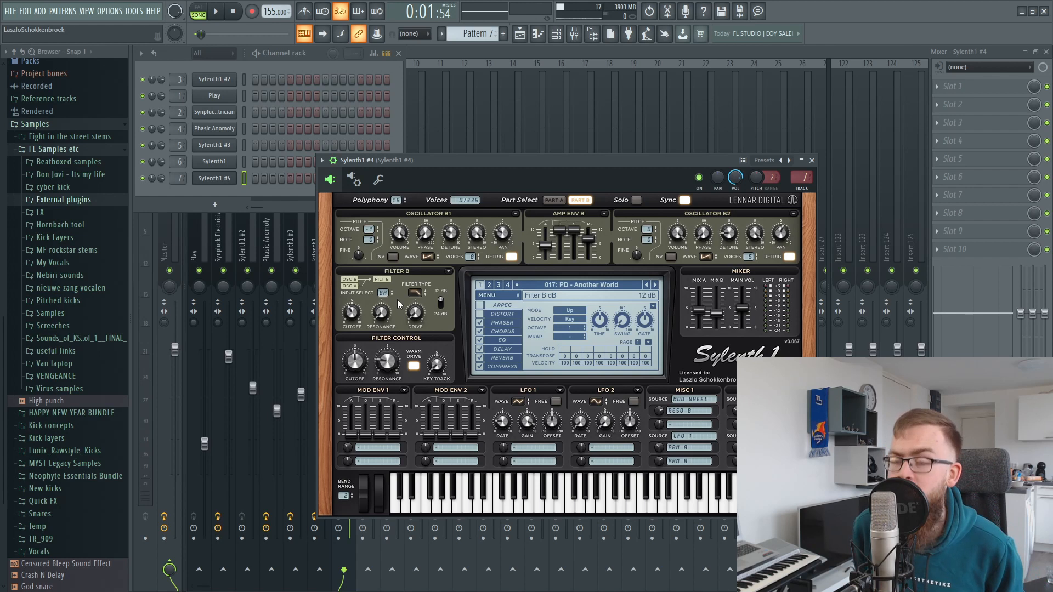
Shorten amp envelopes B and A with zero attack and lower sustain, setting envelope A's release to about 2.9, and audition notes.
key("v")
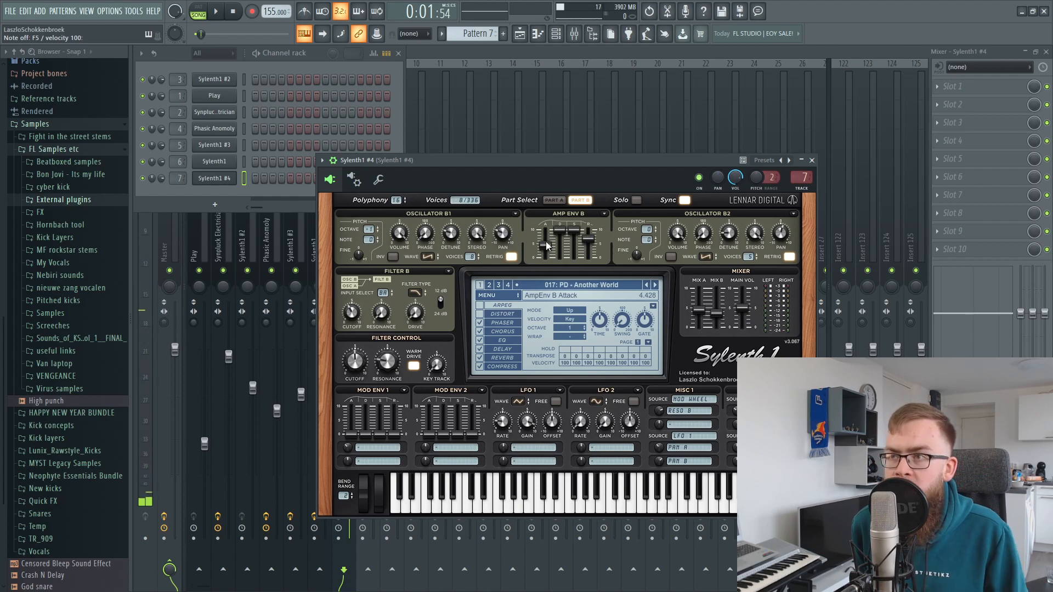
left_click_drag(548, 245, 548, 268)
left_click_drag(573, 231, 558, 286)
left_click(554, 200)
left_click_drag(546, 244, 544, 263)
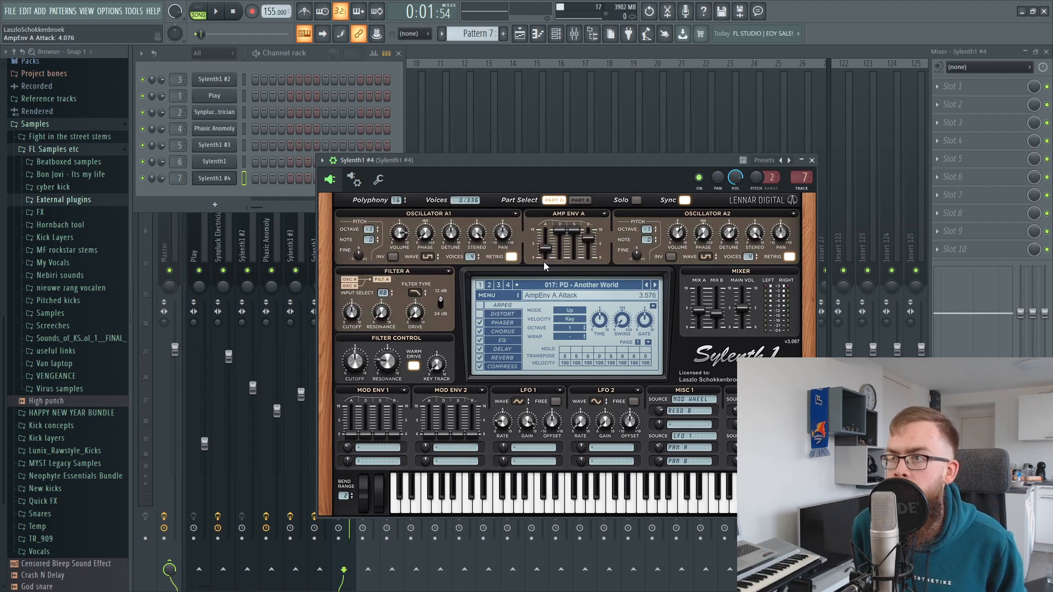
left_click_drag(558, 213, 551, 359)
left_click_drag(574, 230, 582, 291)
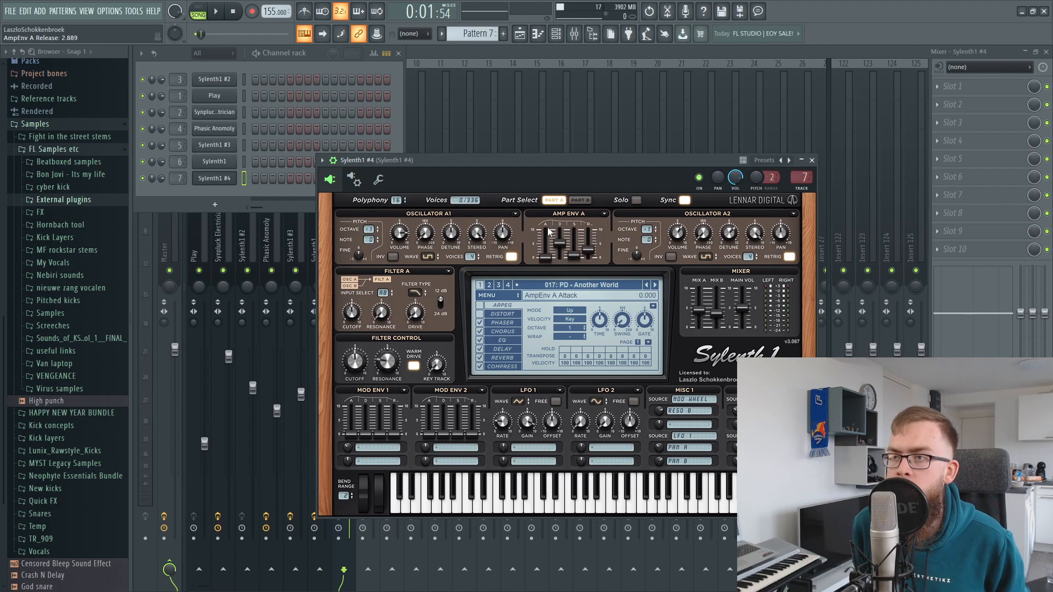
key("v")
key("v")
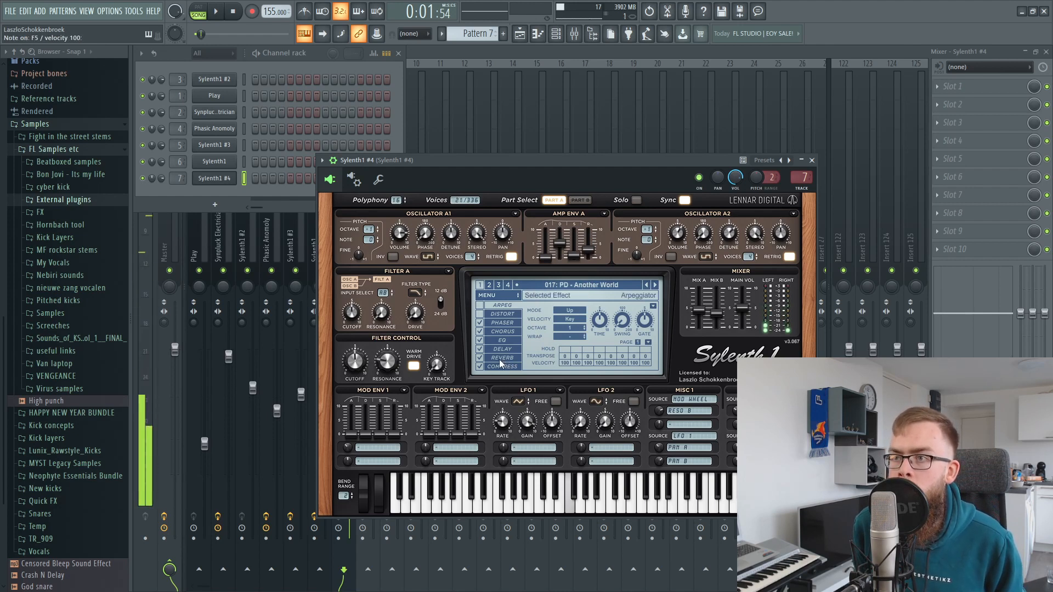
Toggle the preset's reverb while playing test notes and enable the arpeggiator.
left_click(481, 358)
key("v")
key("v")
left_click(480, 305)
Paste the chord notes into the Sylenth1 #4 channel of Pattern 7 and show them in the piano roll.
left_click(215, 182)
right_click(215, 182)
left_click(384, 203)
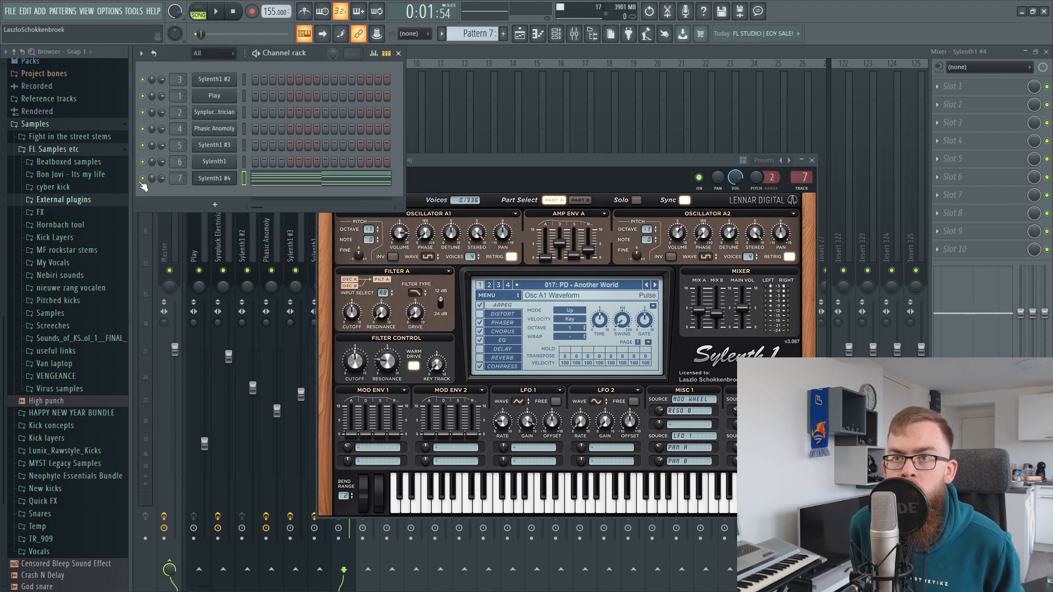
left_click(305, 180)
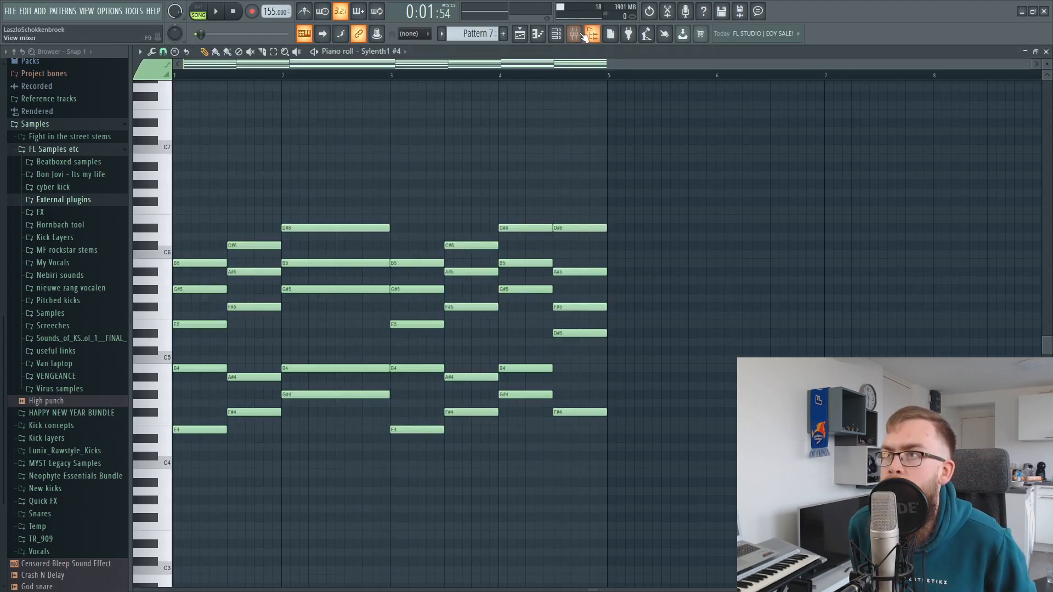
Play Pattern 7 in pattern mode with Sylenth1 #4 open, keeping the arpeggiator mode on Up.
left_click(556, 34)
left_click(220, 181)
key("space")
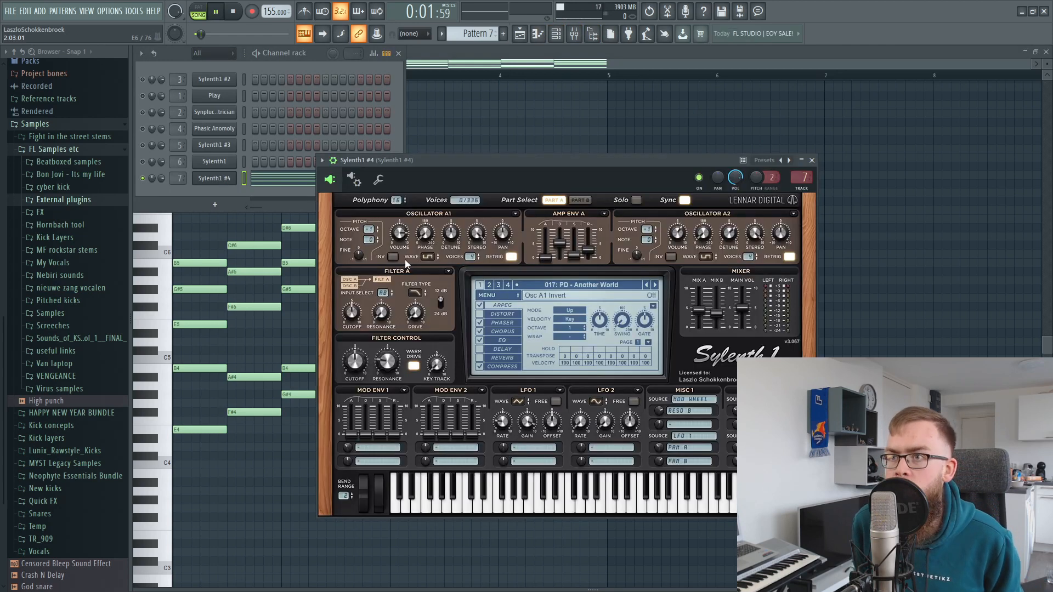
left_click(198, 11)
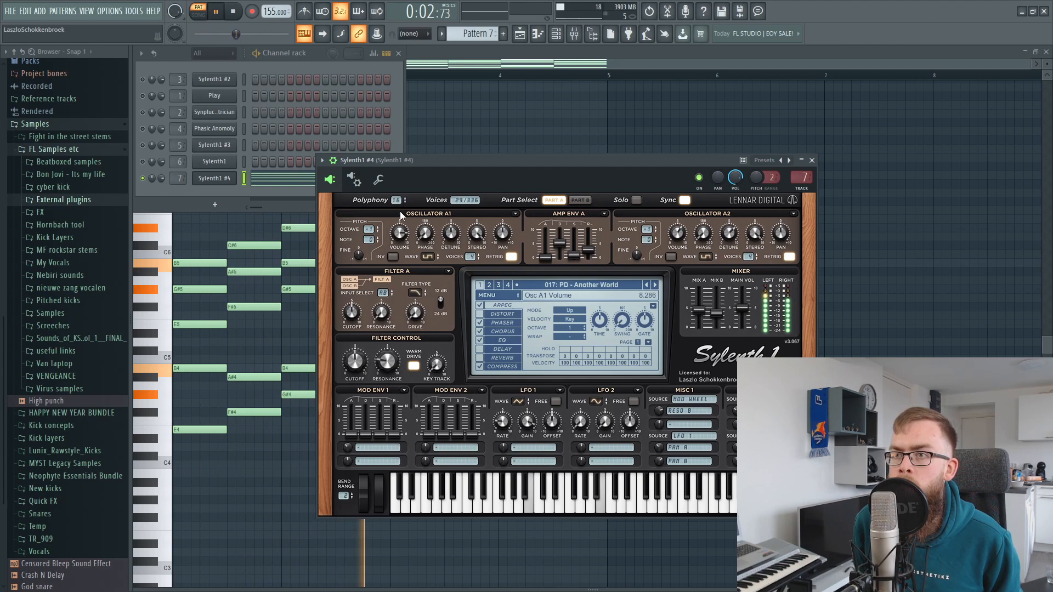
left_click(565, 310)
left_click(587, 299)
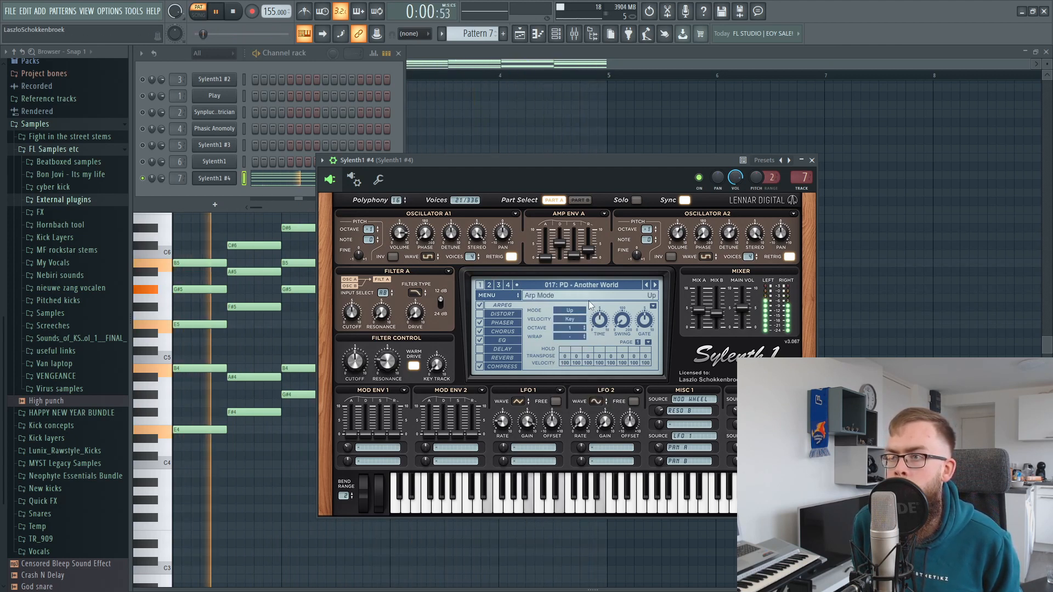
key("space")
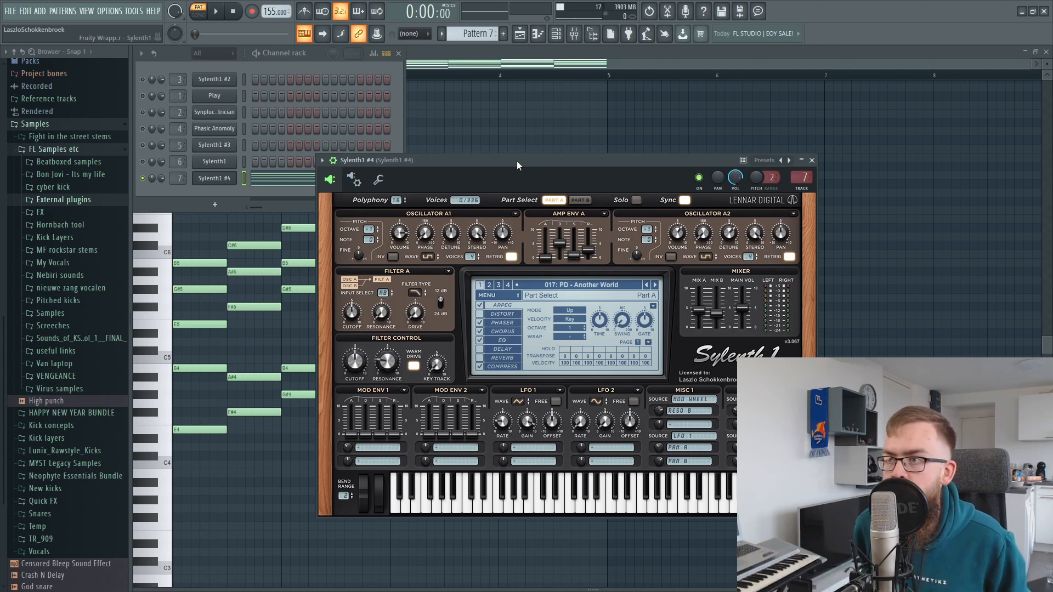
Load the preset 022: PD - Chillout in Sylenth1 #4 and enable its arpeggiator.
left_click(655, 285)
left_click(655, 285)
left_click(656, 285)
left_click(655, 285)
left_click(655, 285)
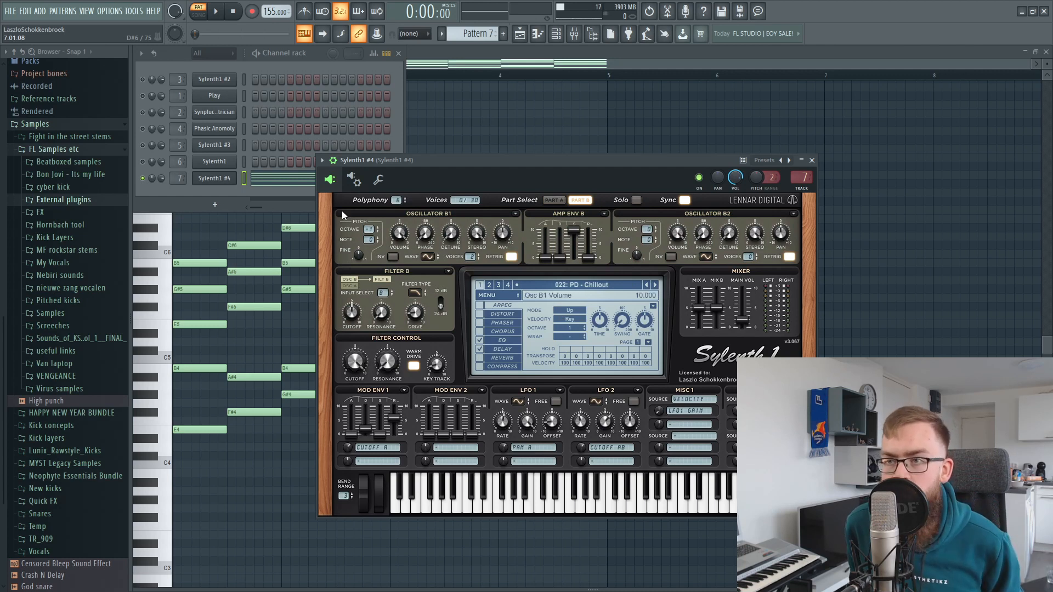
left_click(480, 305)
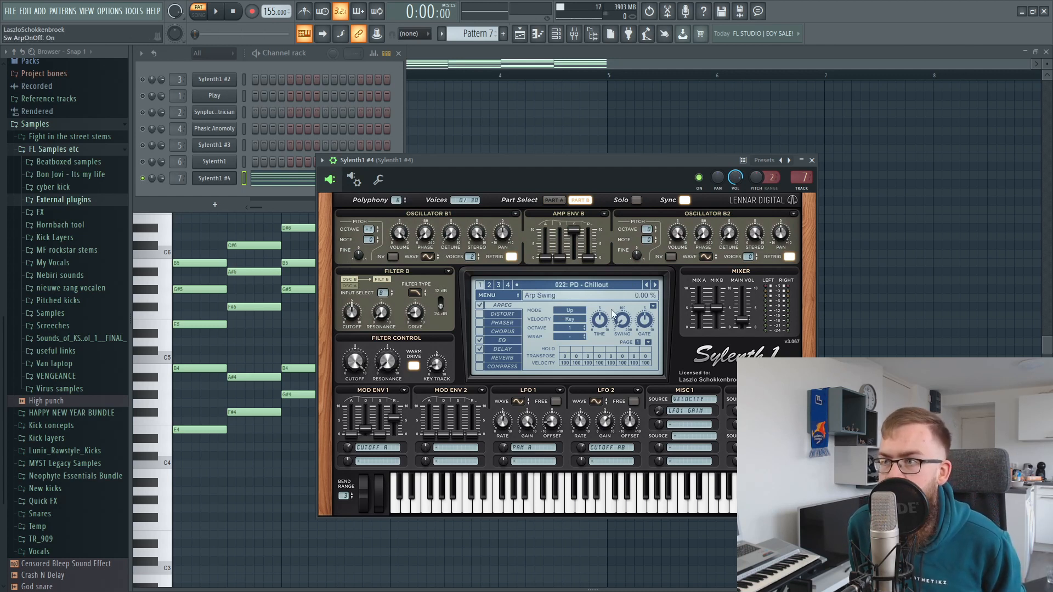
During playback, raise amp envelope B's decay in Part B and set its release to about 2.0.
left_click(554, 199)
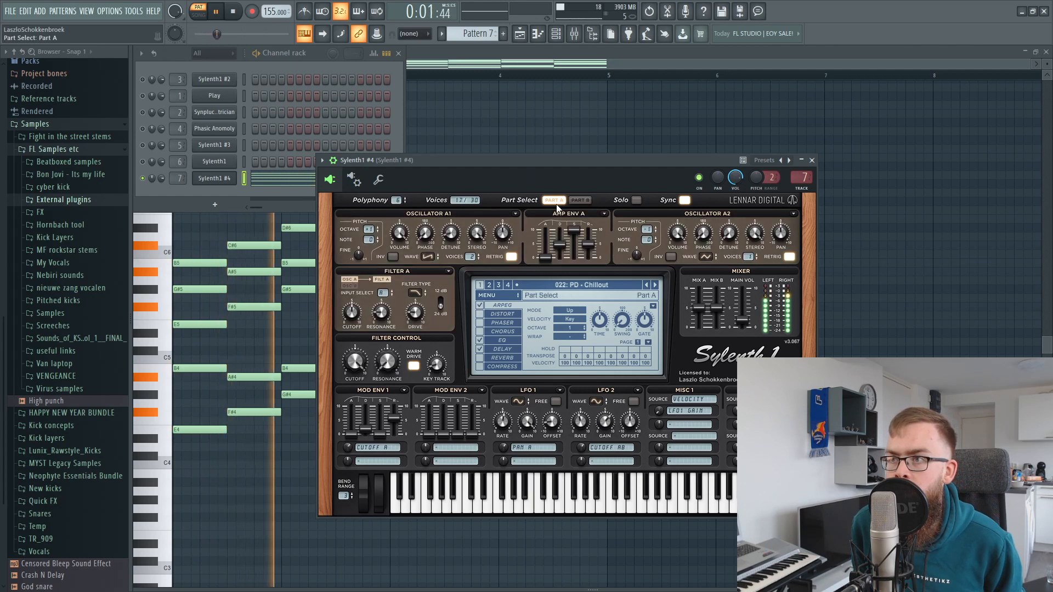
left_click(580, 200)
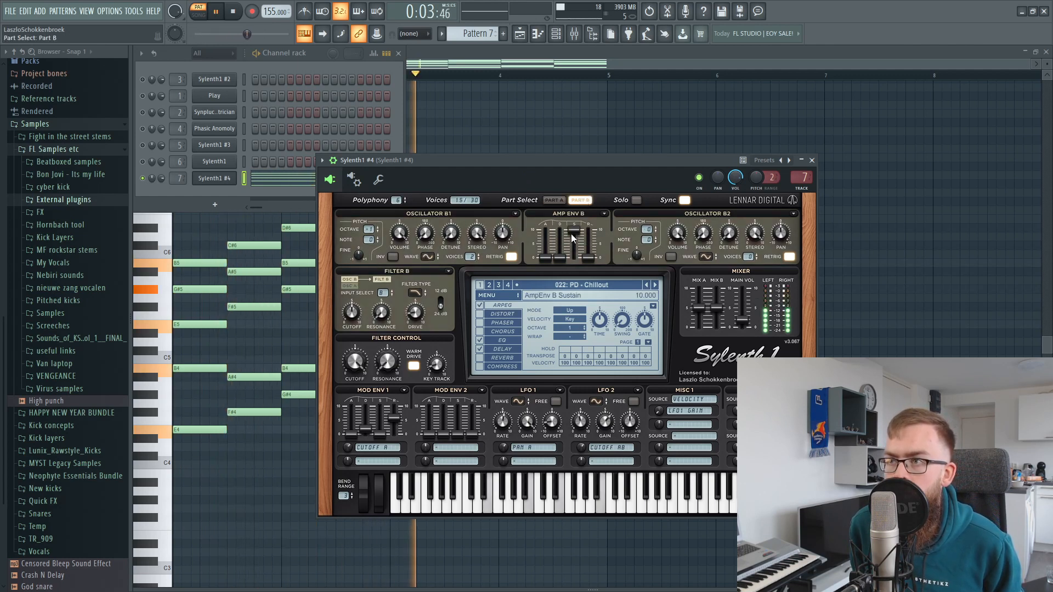
left_click_drag(559, 258, 592, 240)
key("space")
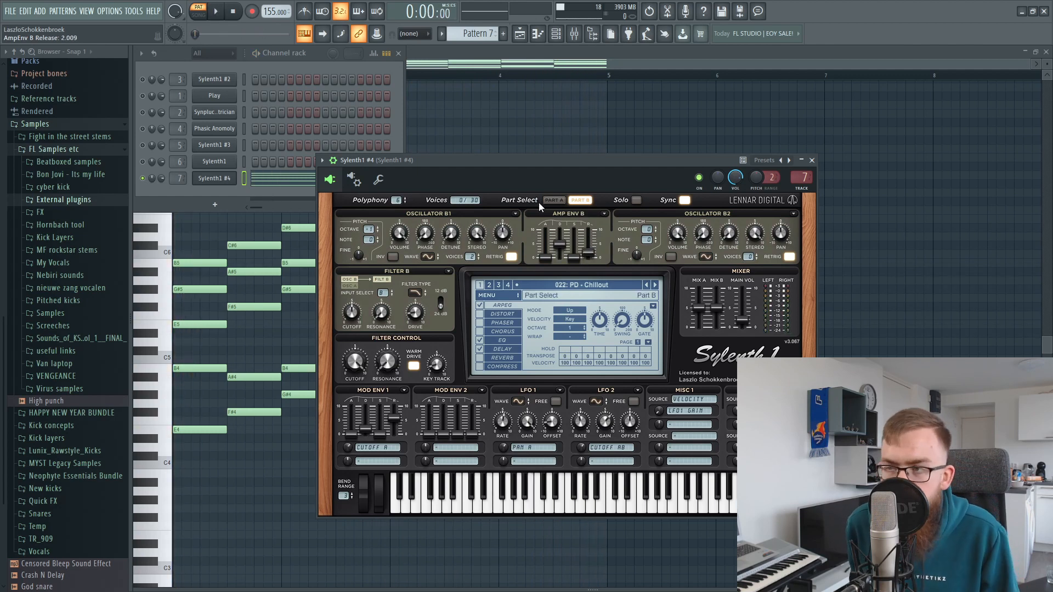